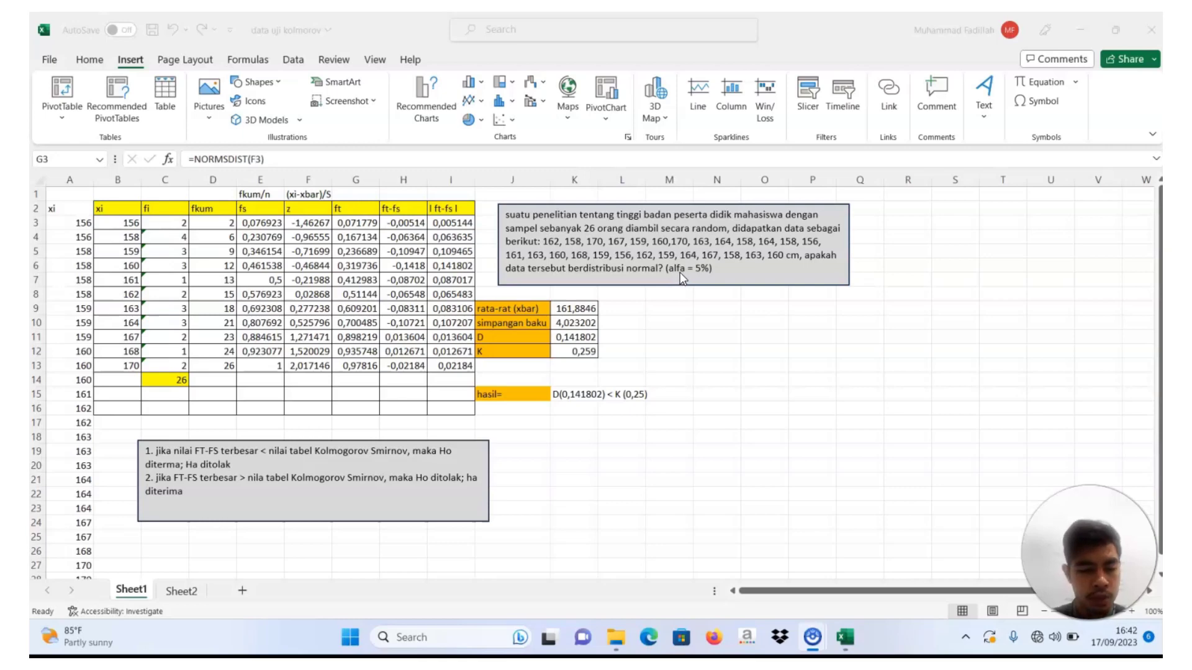
Examine the raw xi data in column A and the formulas behind the fi, fkum and fs columns.
left_click(695, 316)
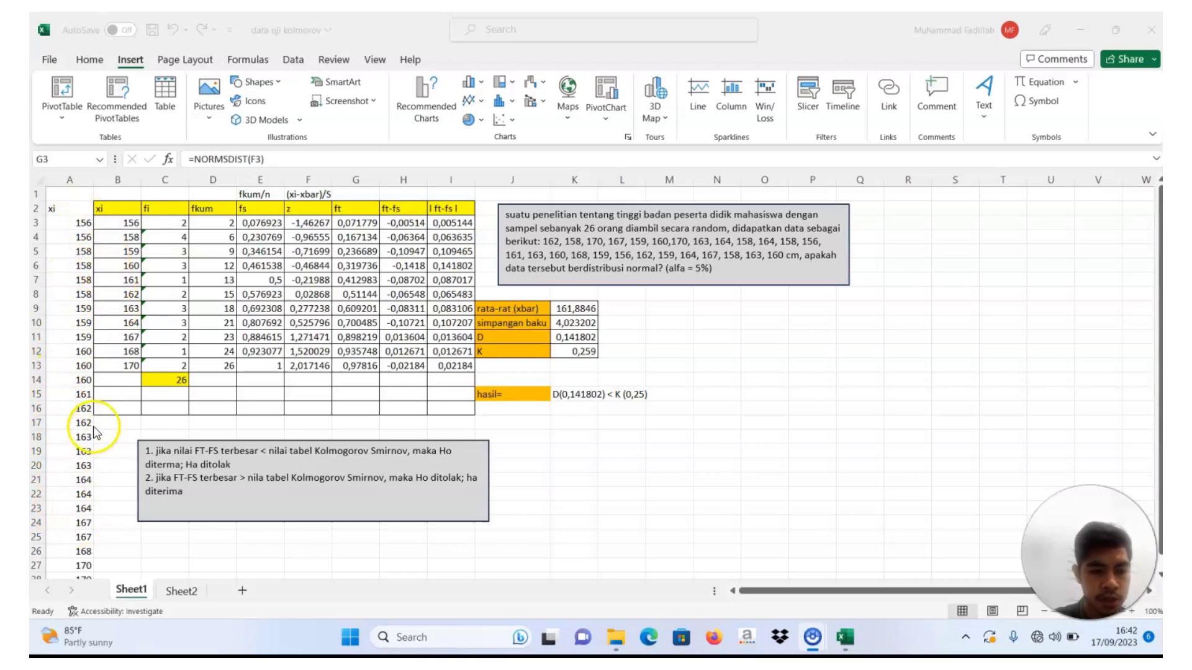
scroll(85, 491, "down", 1)
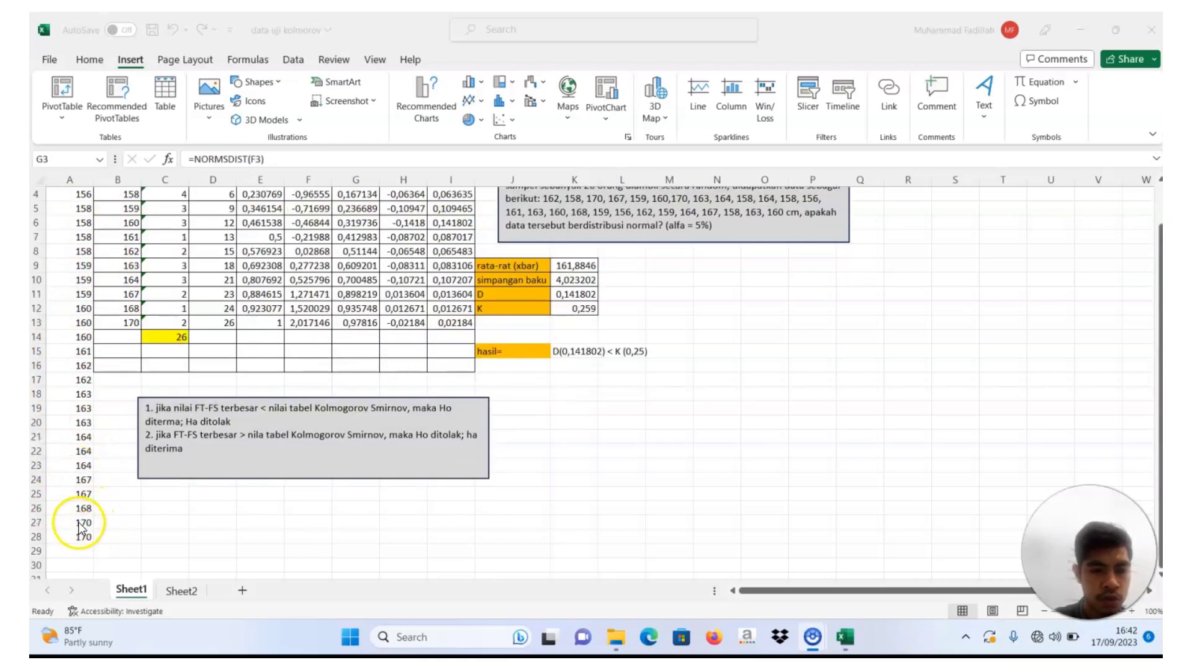
scroll(83, 516, "up", 1)
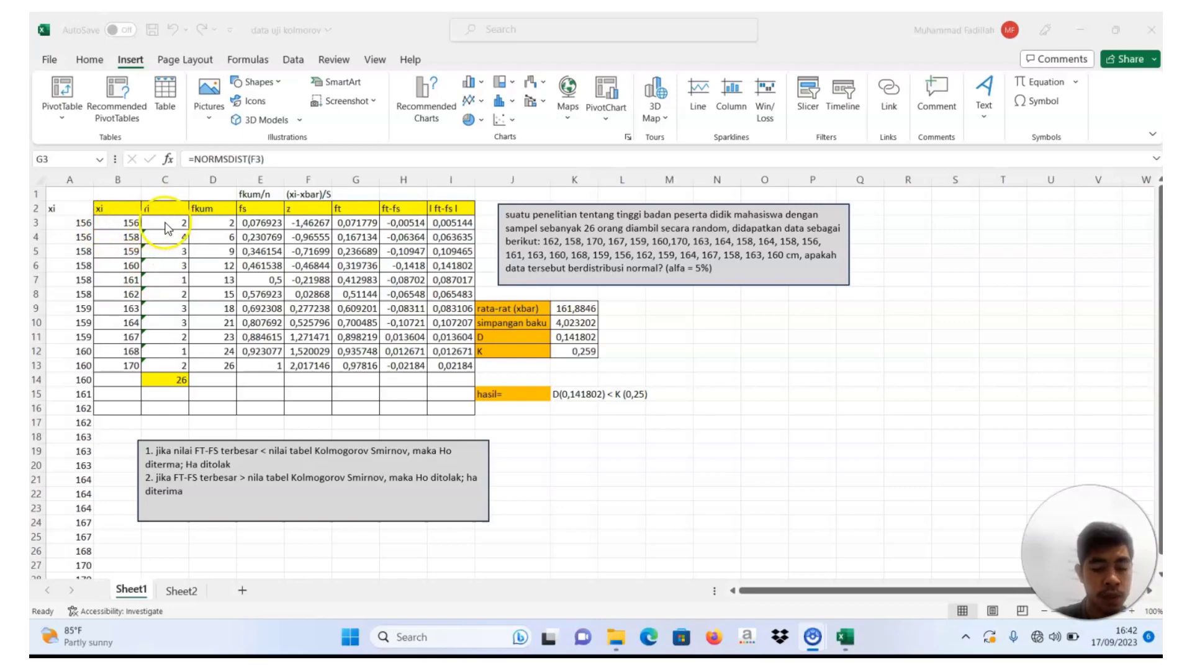
left_click(170, 222)
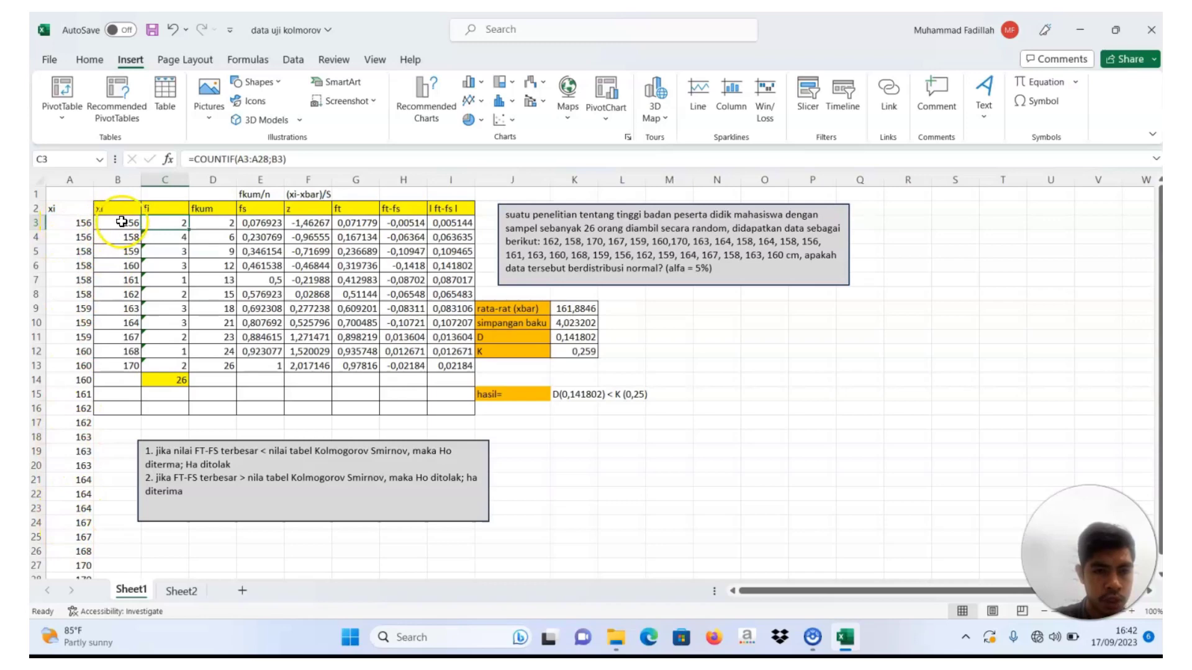
left_click(173, 237)
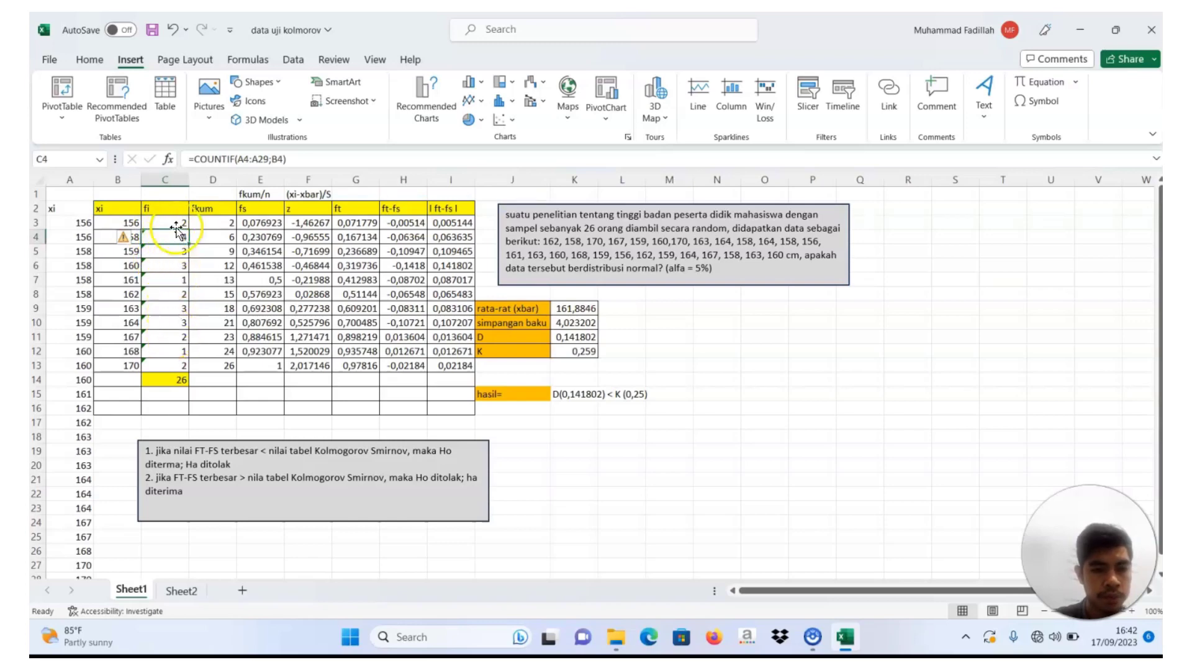
left_click(170, 222)
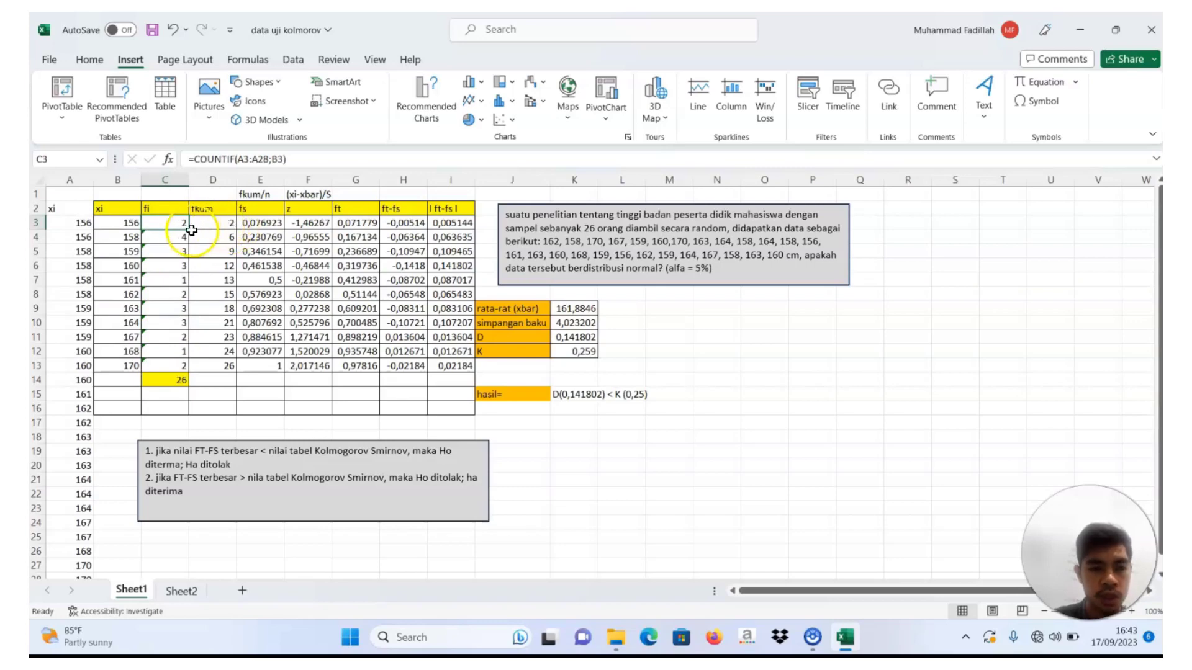
left_click(219, 225)
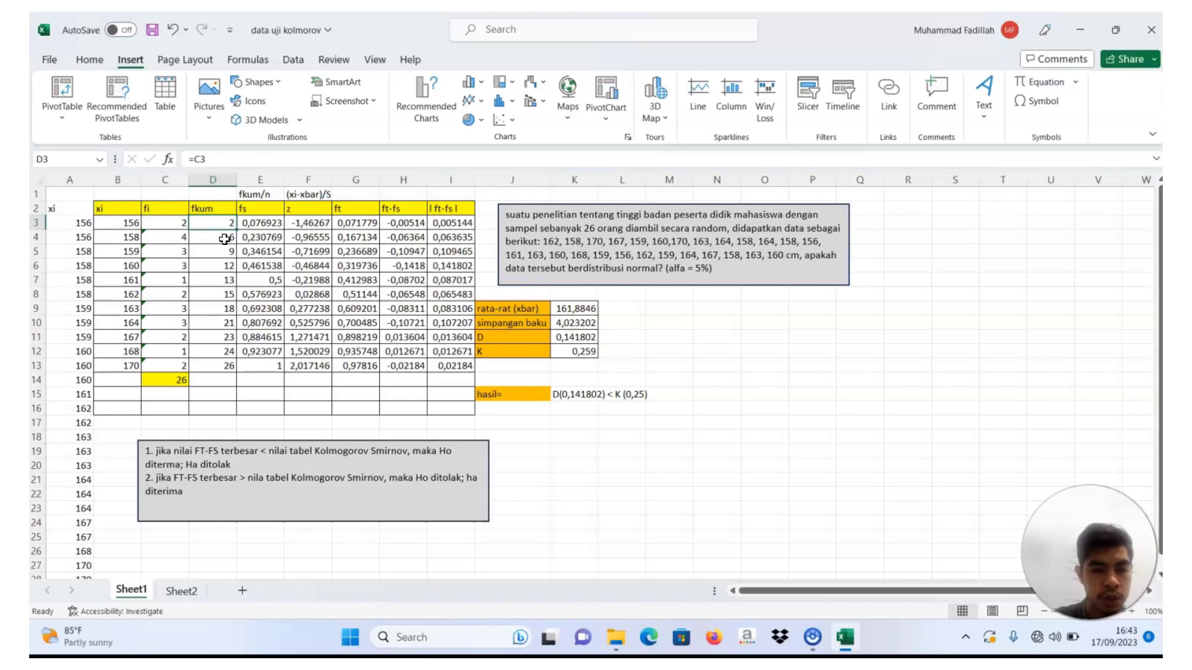
left_click(177, 240)
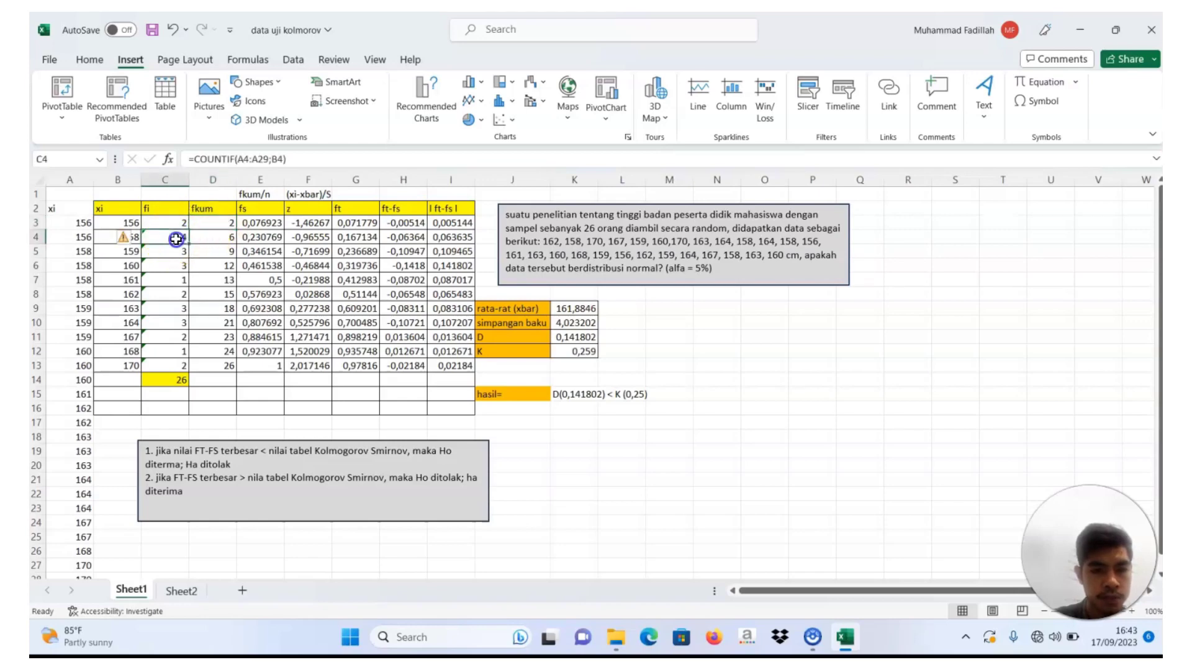
left_click(224, 253)
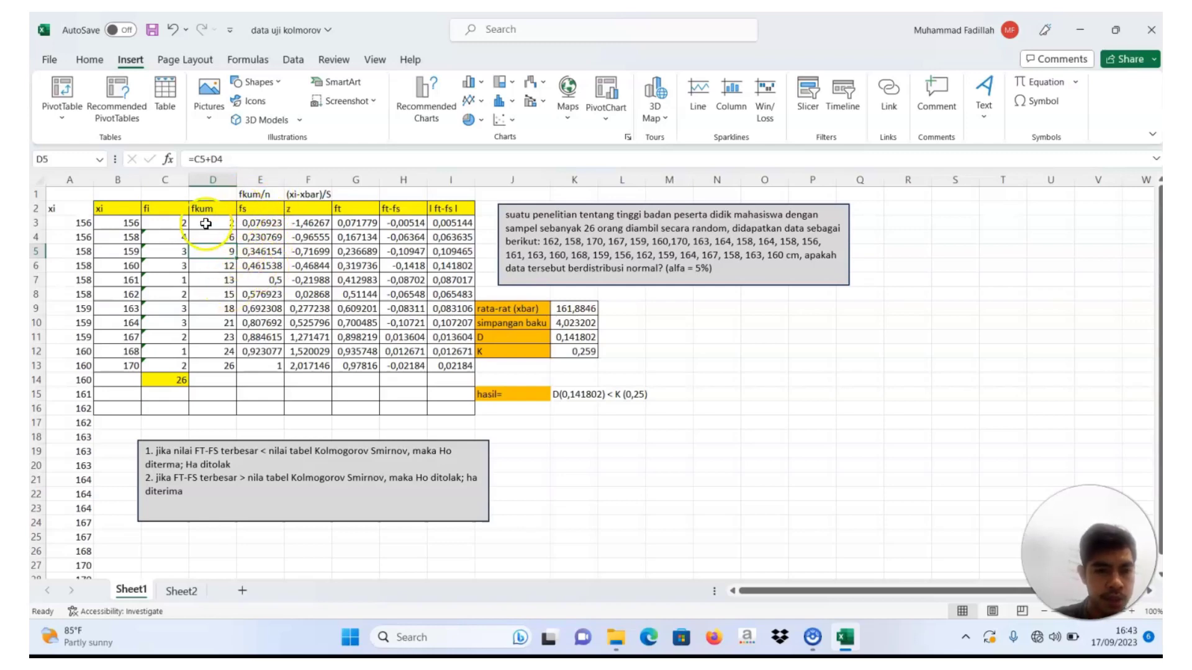
left_click(252, 223)
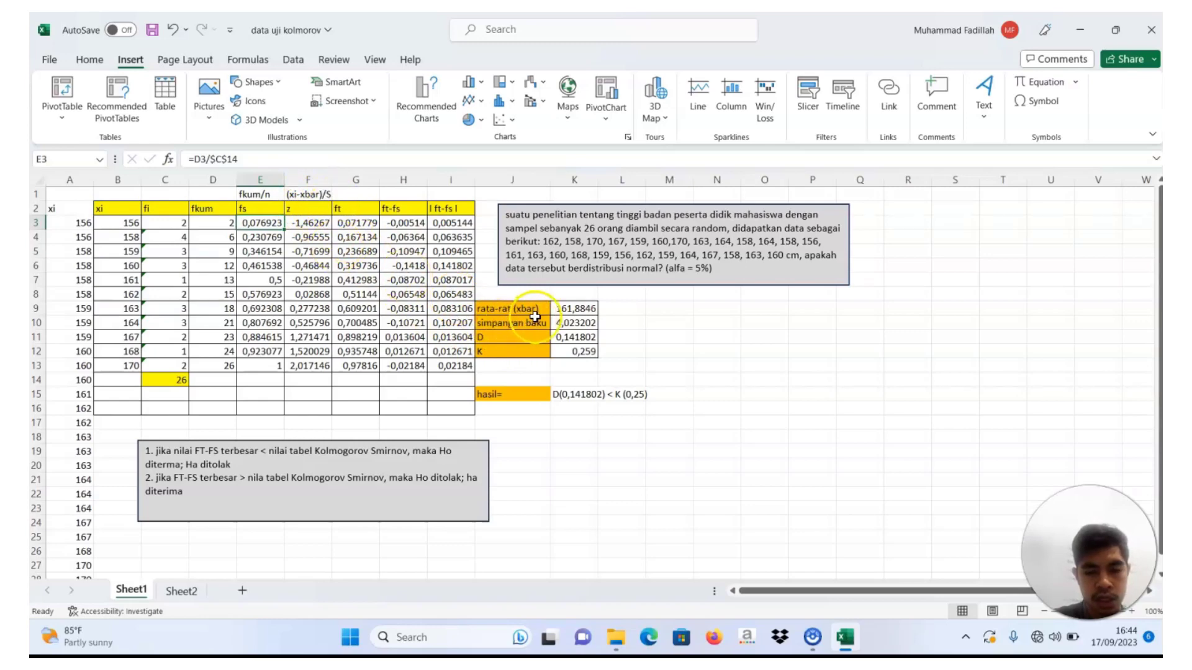
Examine the mean formula in K9 and the standard deviation formula in K10, including the data range it references.
left_click(571, 310)
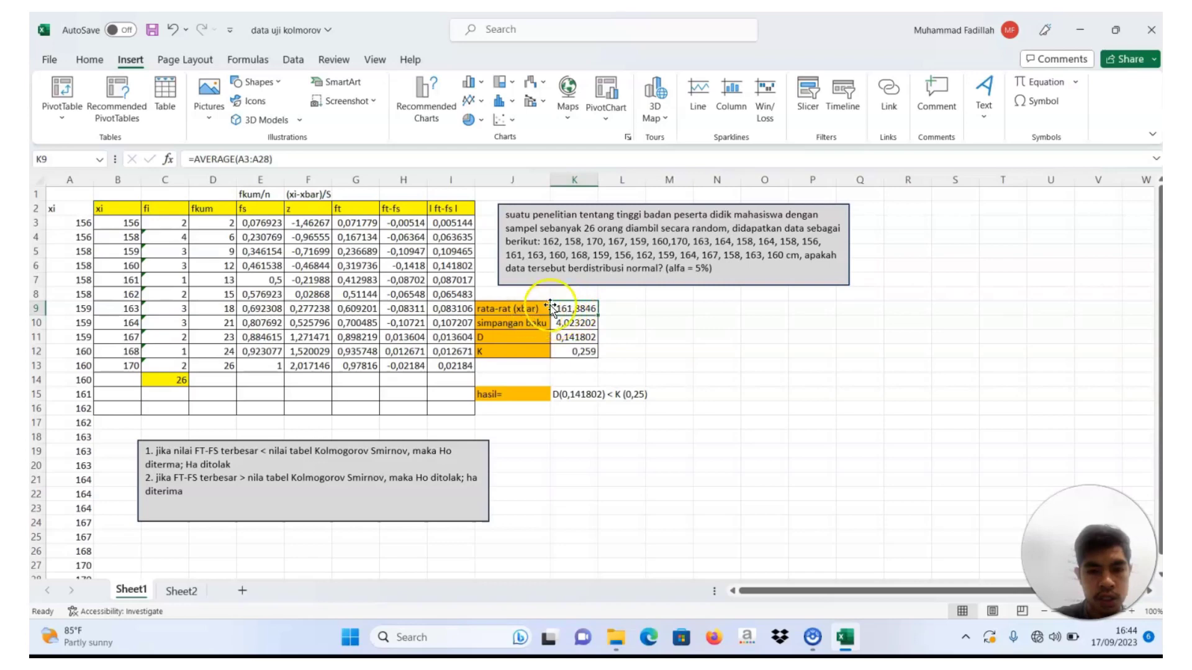
left_click(573, 324)
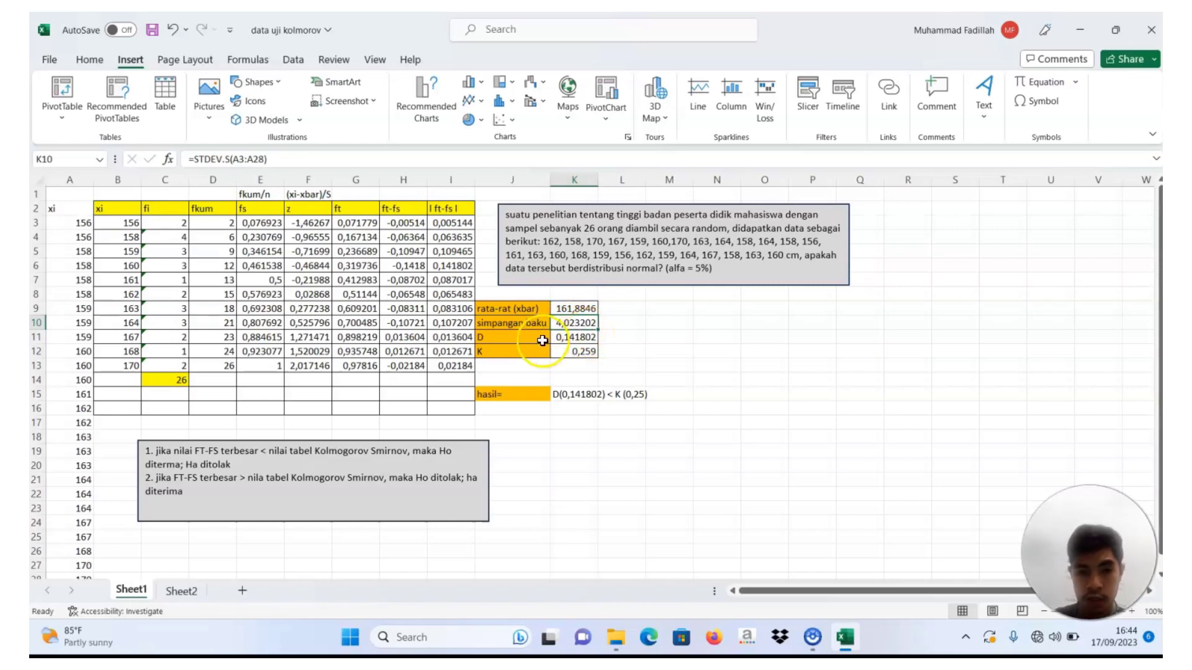
double_click(574, 322)
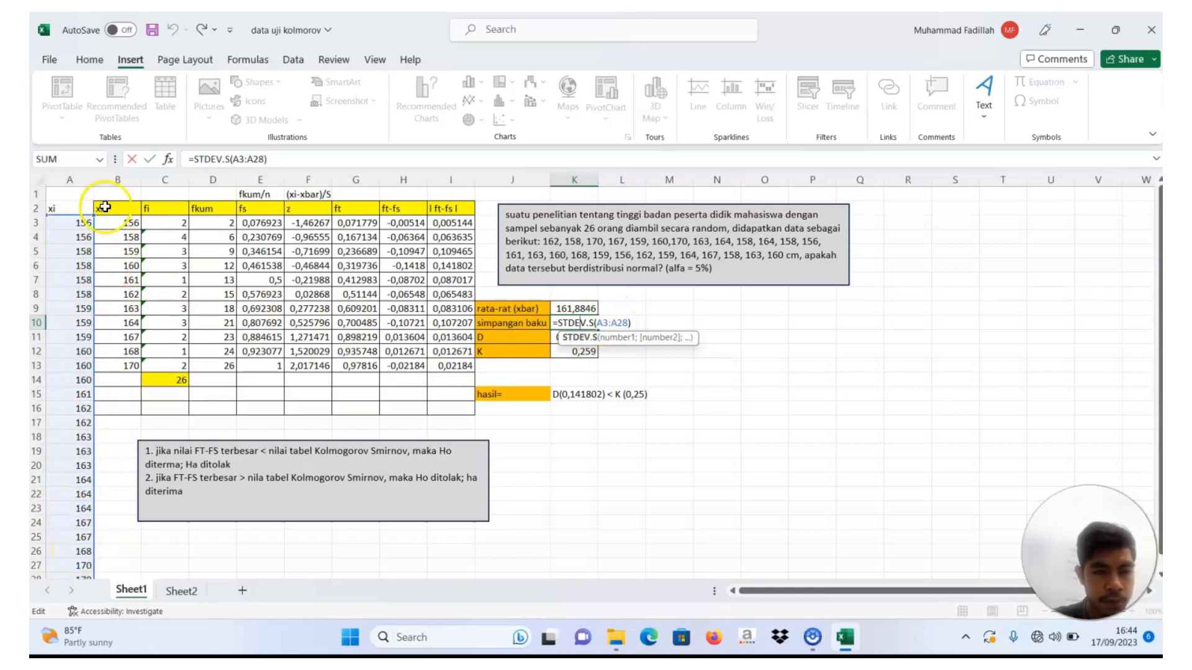
left_click(95, 457)
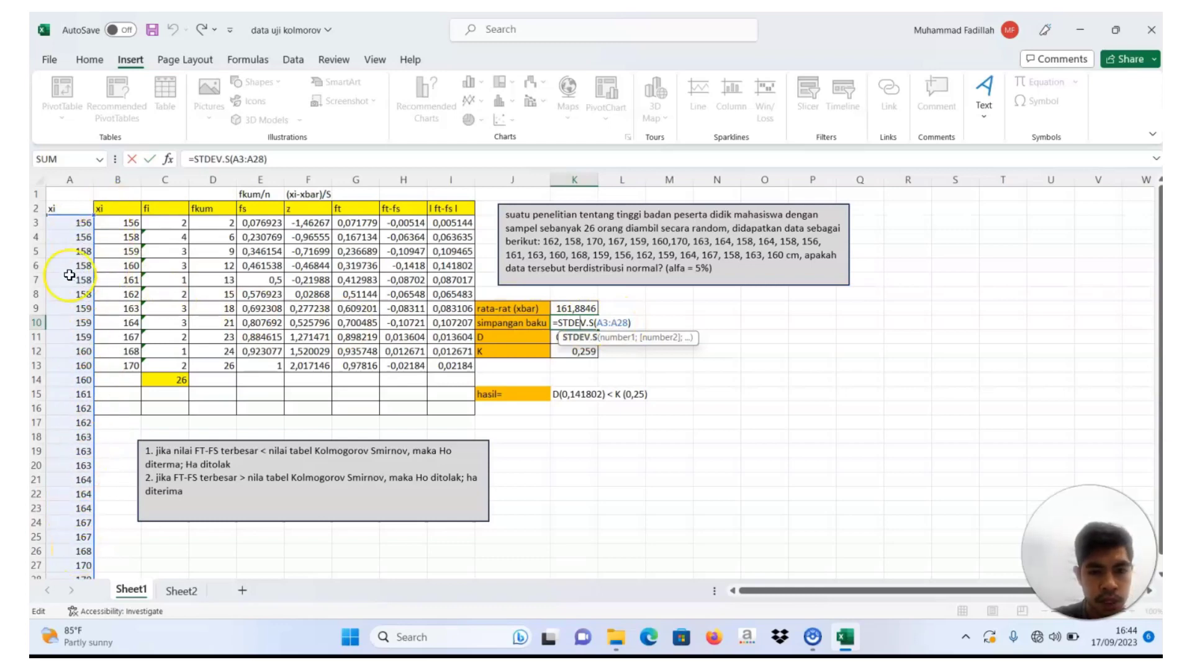
key("Return")
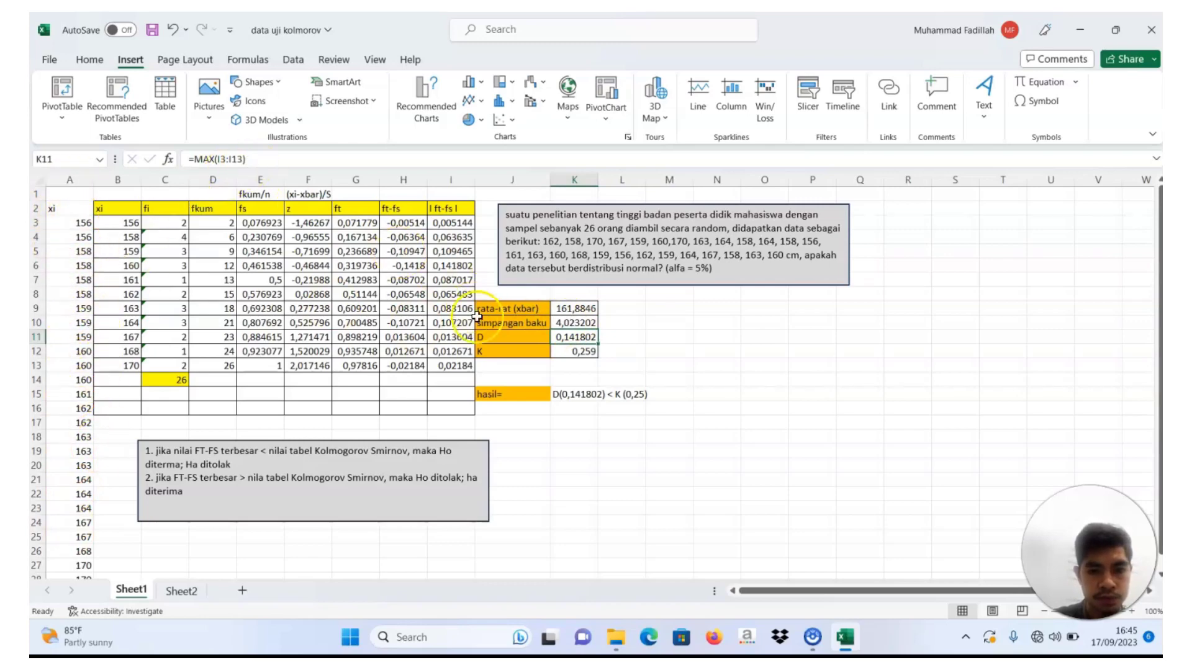
Check the z formula =(B3-$K$9)/$K$10 in F3 and fill it down through F13.
left_click(306, 219)
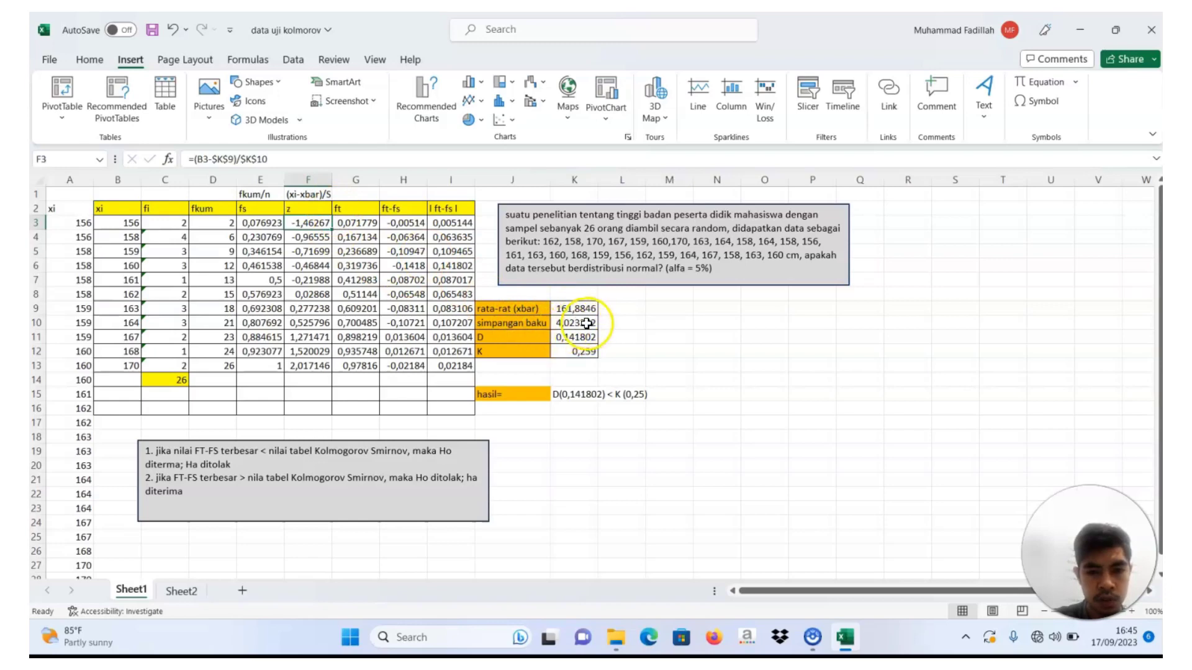
double_click(310, 224)
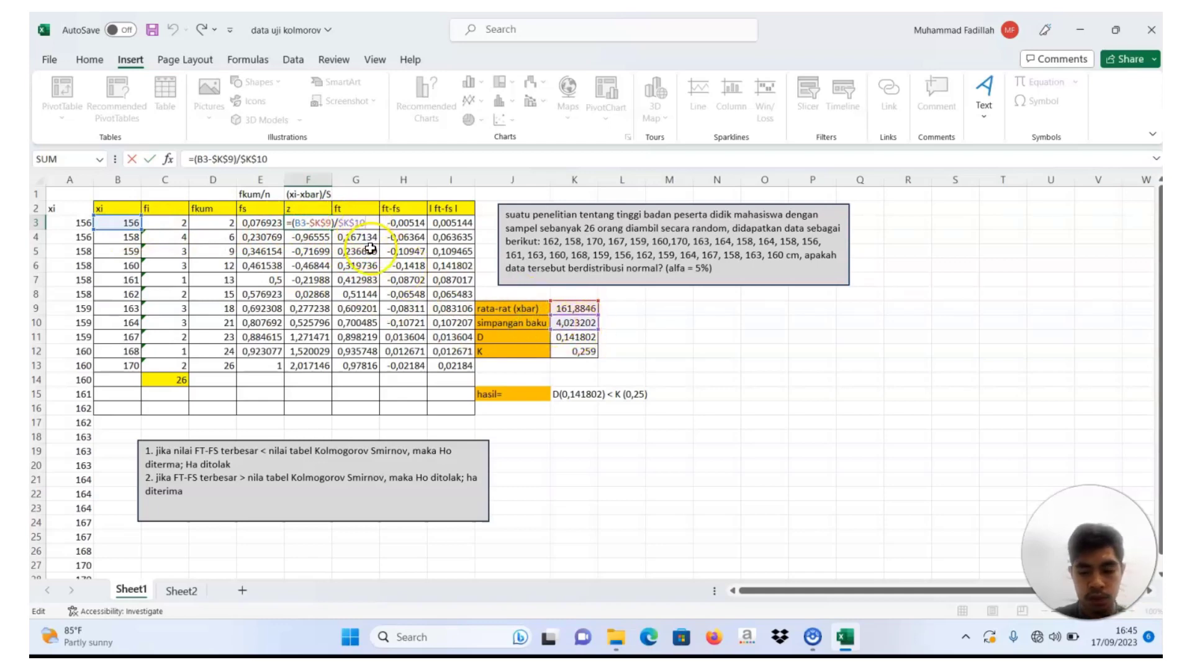
key("Return")
left_click(319, 222)
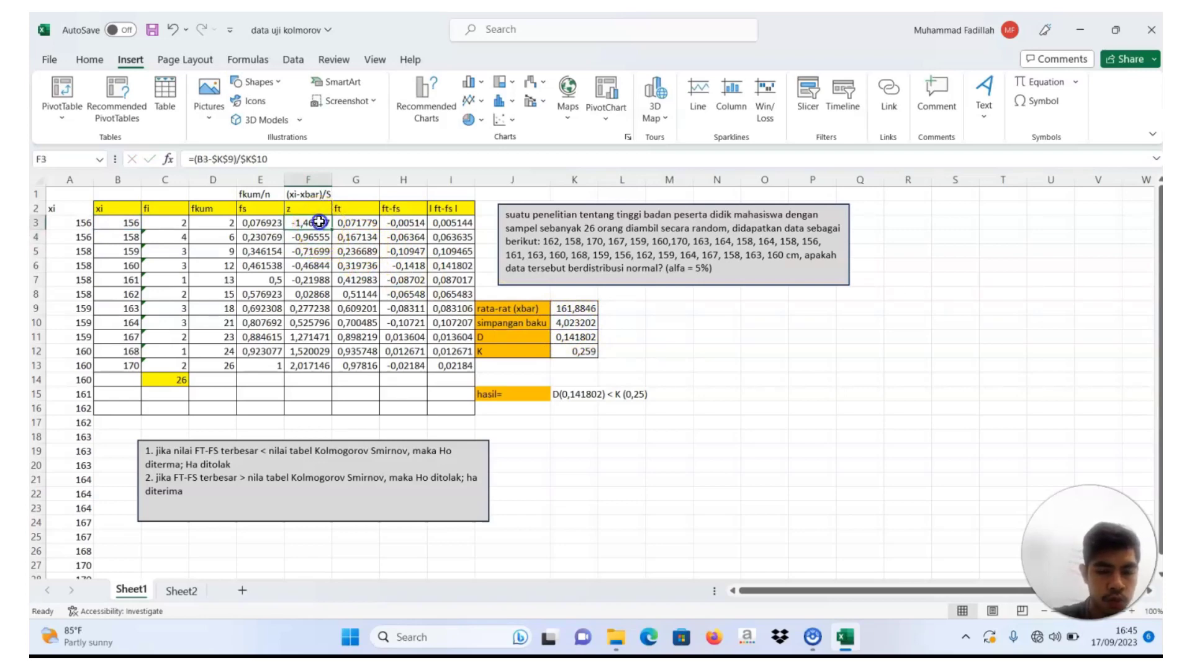
double_click(333, 229)
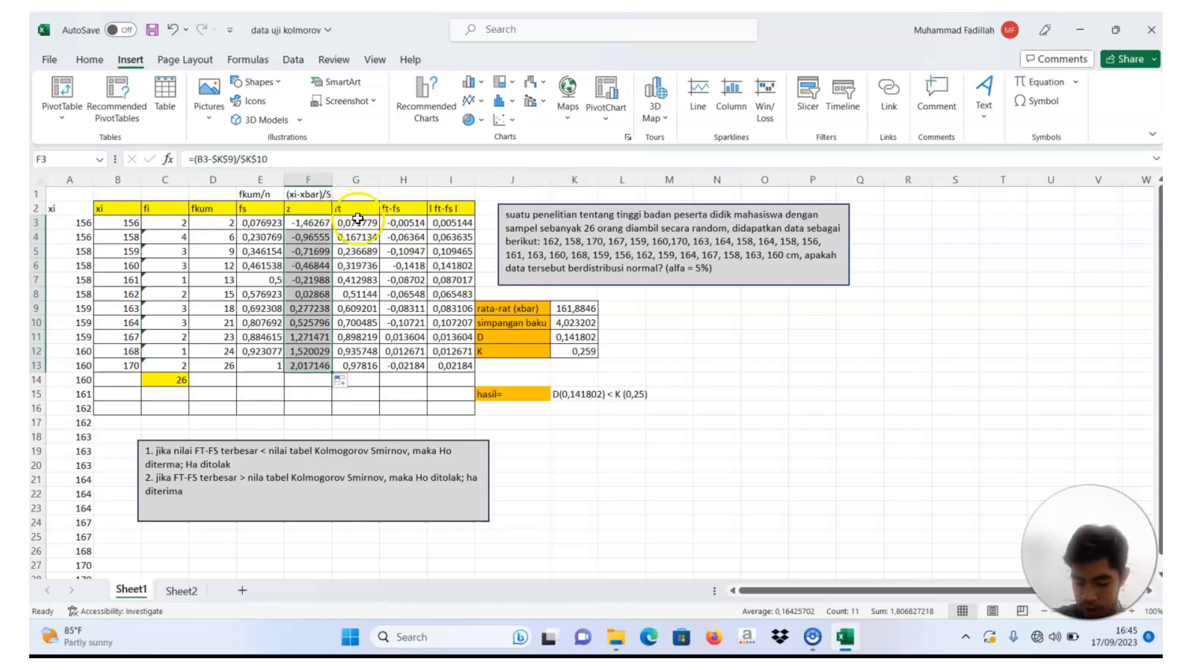
Check the ft formula =NORMSDIST(F3) in G3 and fill it down through G13.
left_click(348, 228)
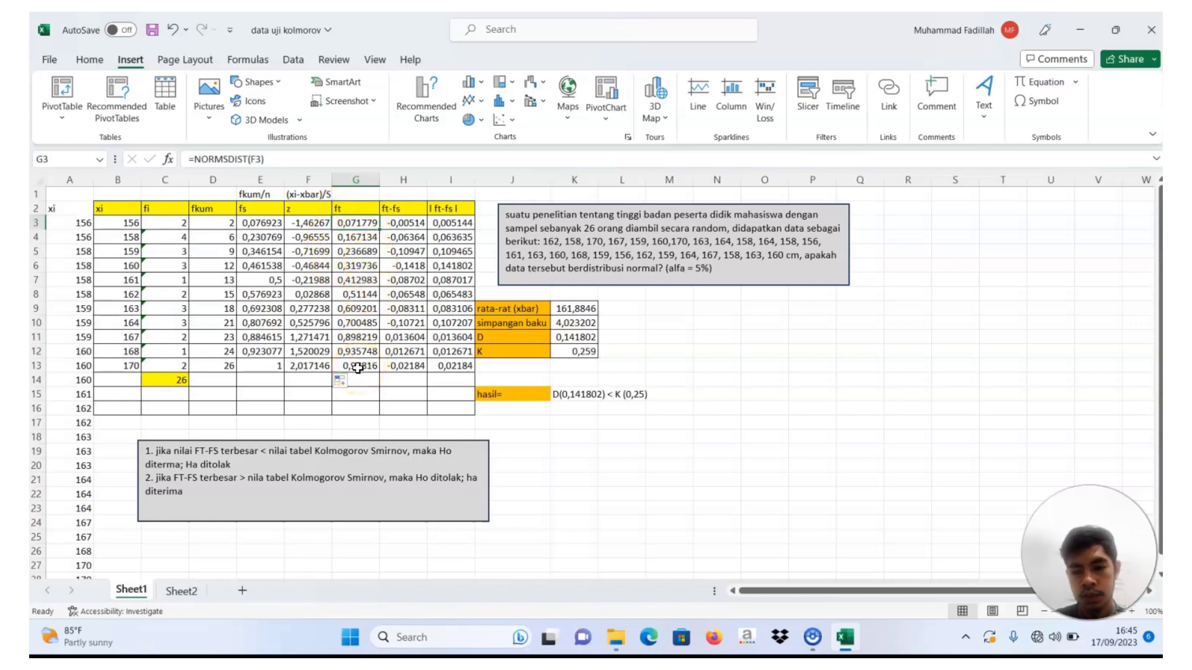
left_click(359, 220)
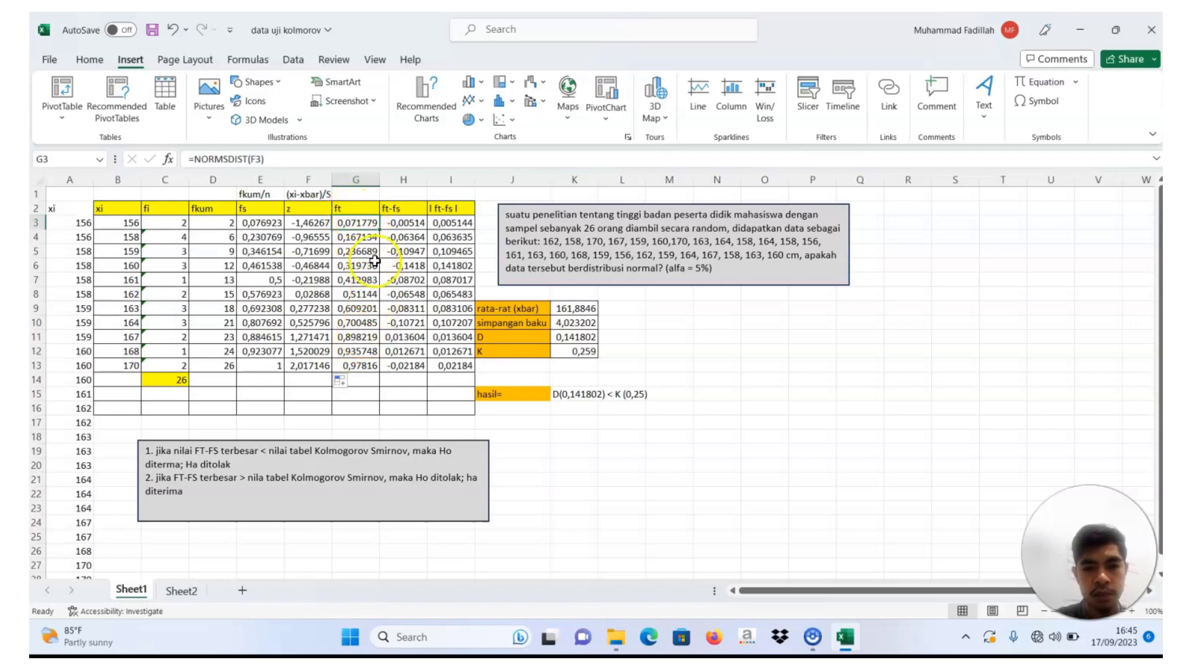
double_click(357, 224)
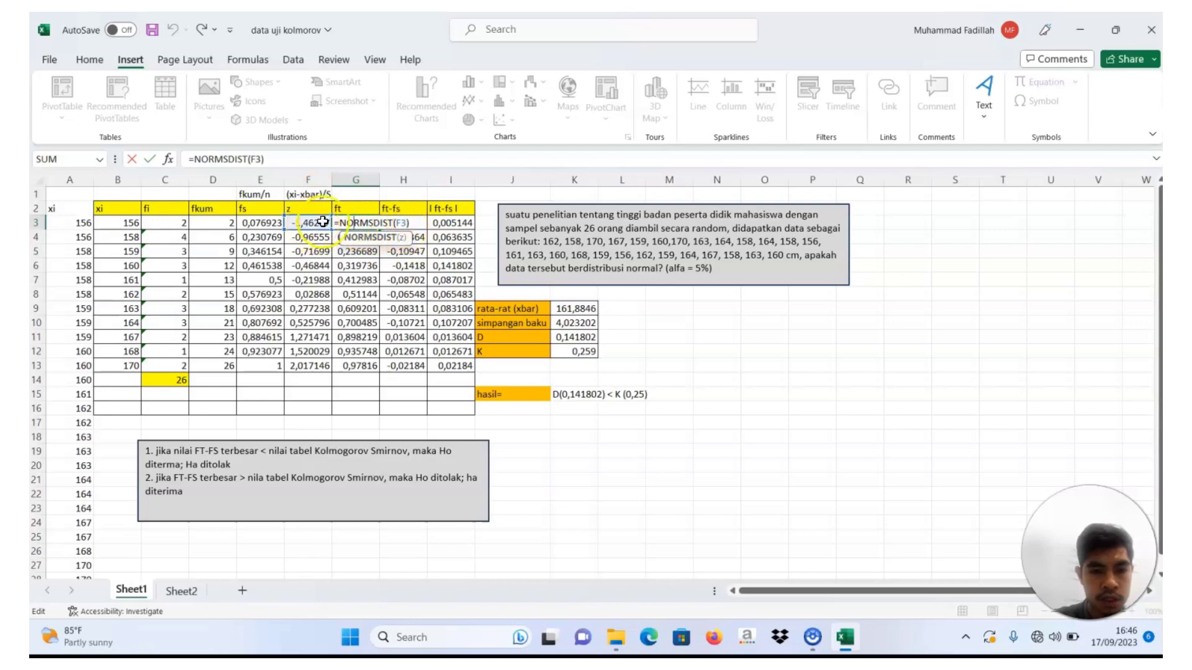
left_click(415, 221)
key("Return")
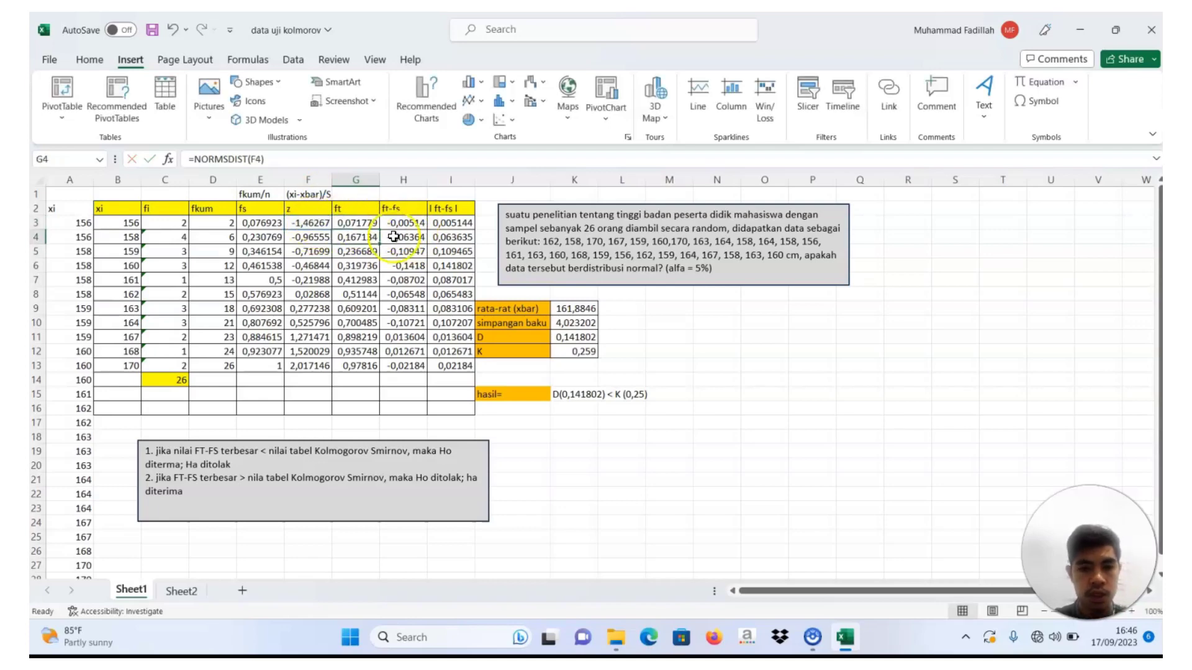
left_click(366, 223)
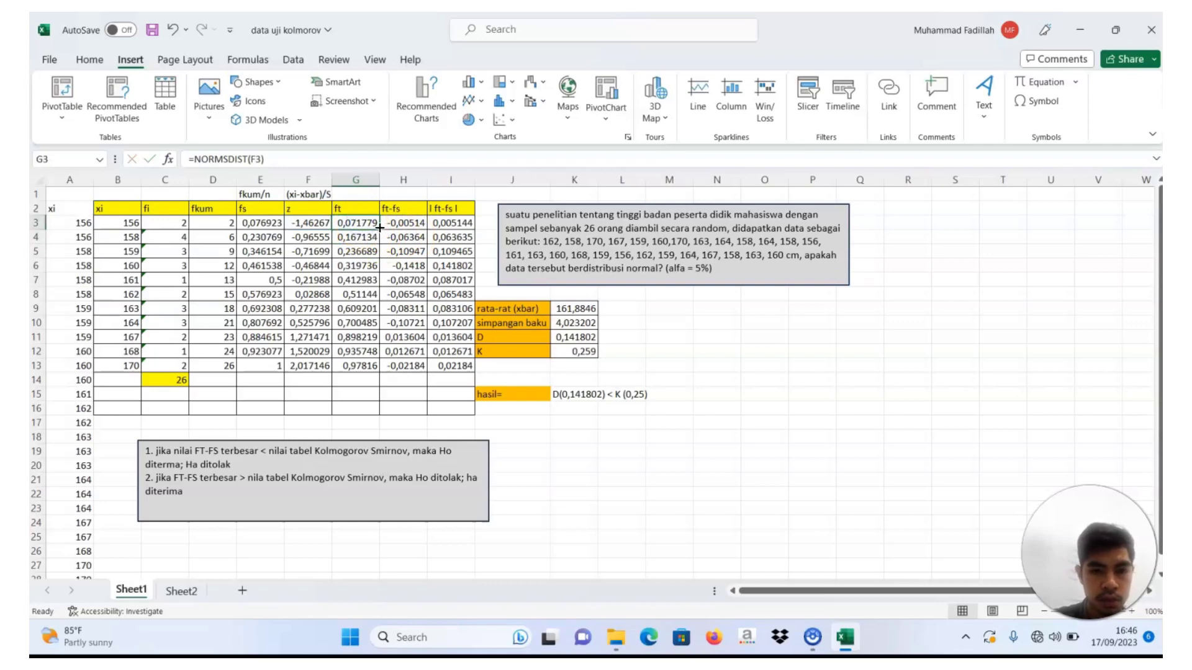
double_click(379, 227)
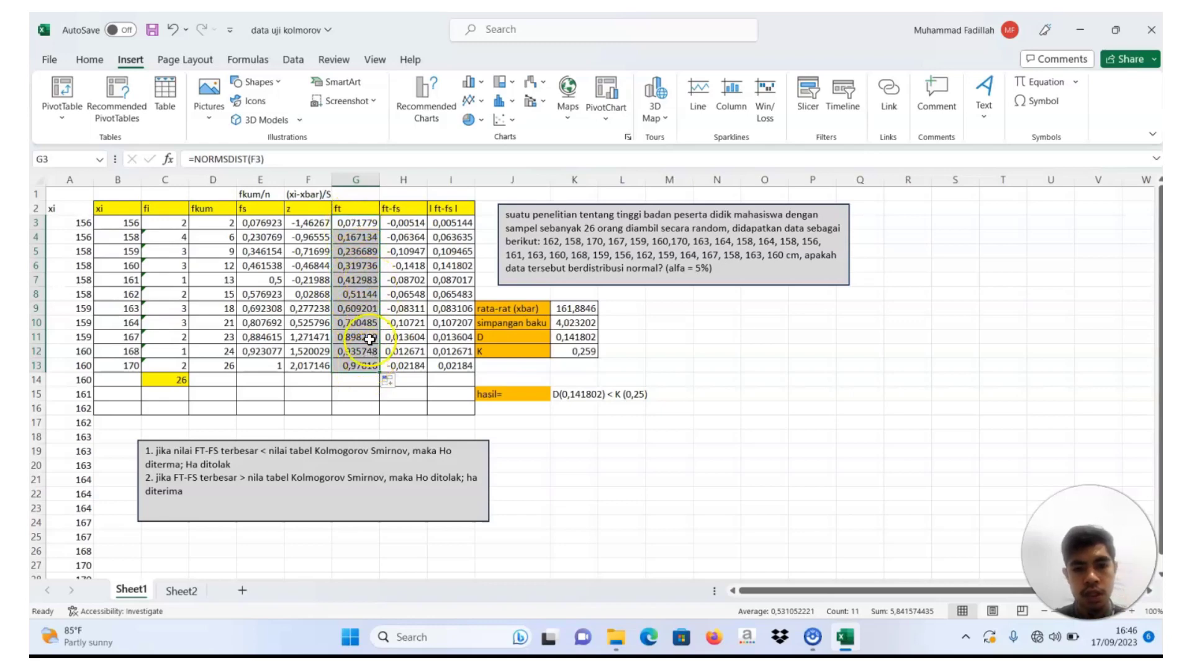
Check the ft-fs formula =G3-E3 in H3 and fill it down through H13.
left_click(401, 222)
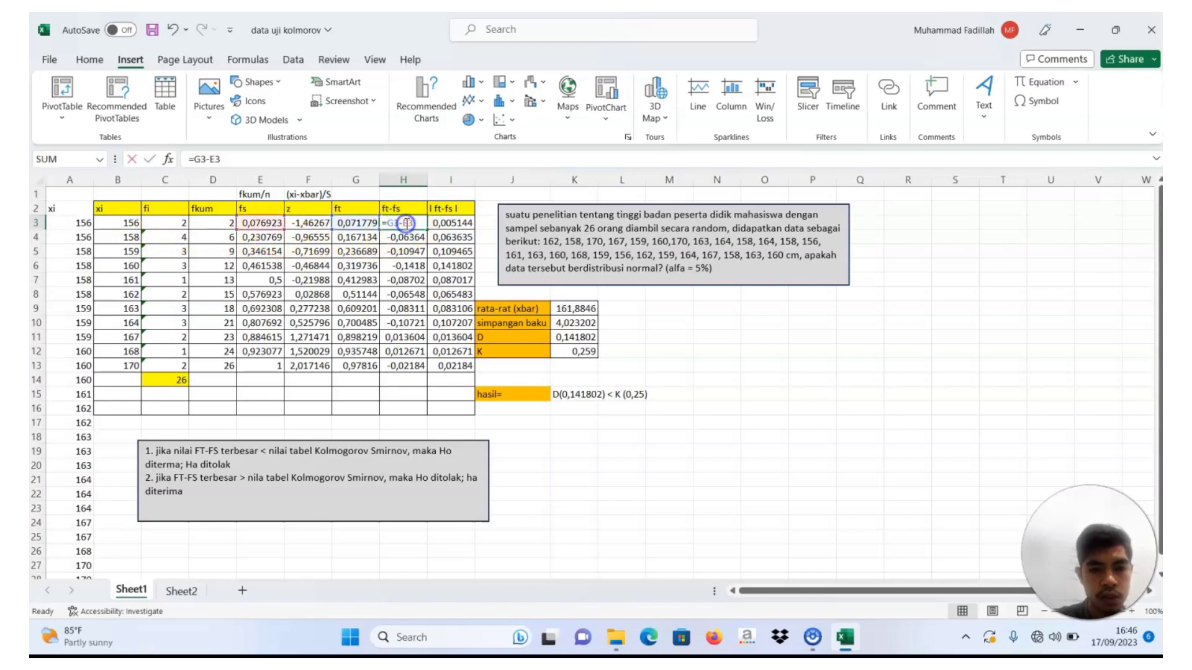
double_click(403, 223)
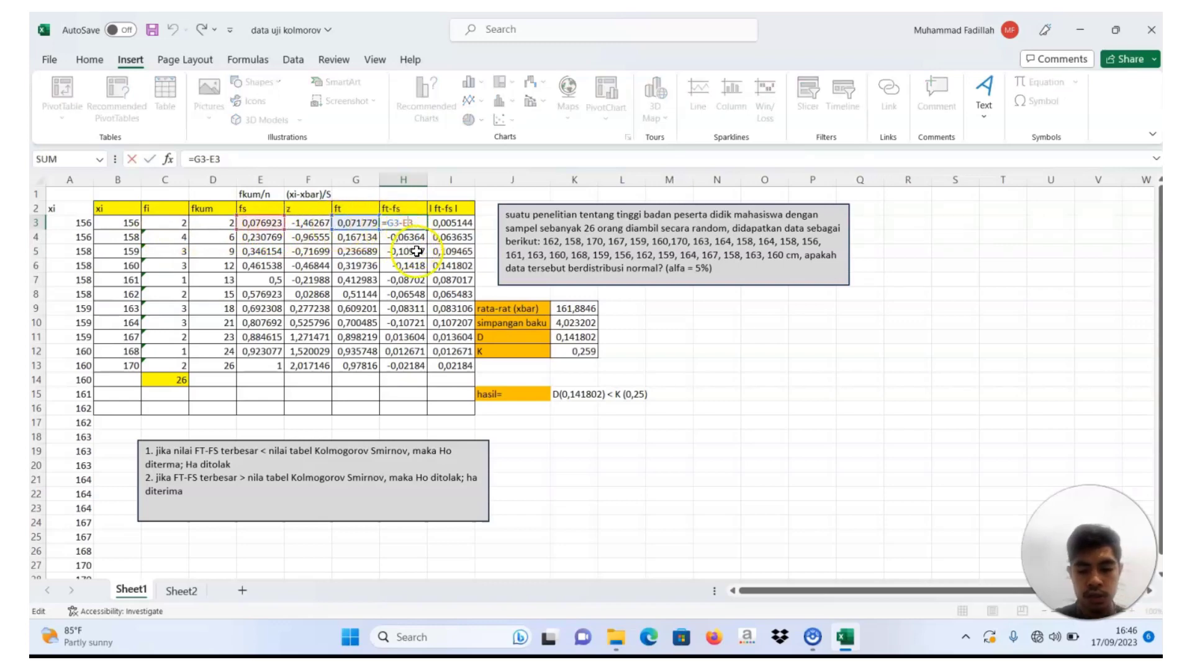
key("Return")
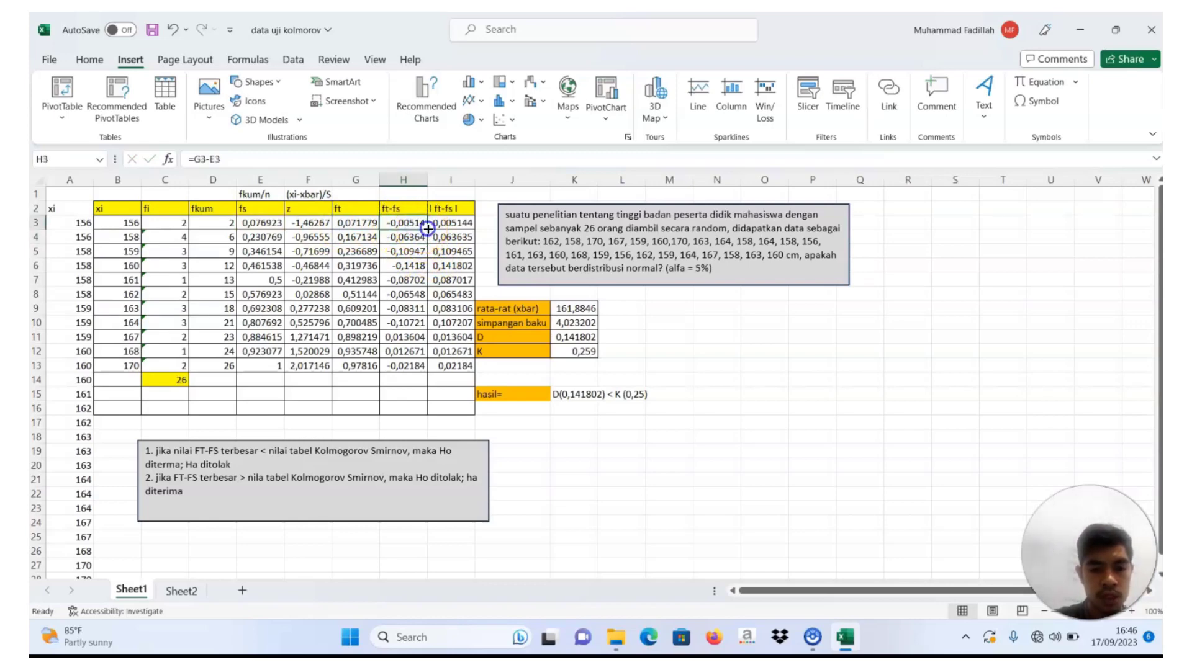
left_click_drag(428, 229, 402, 355)
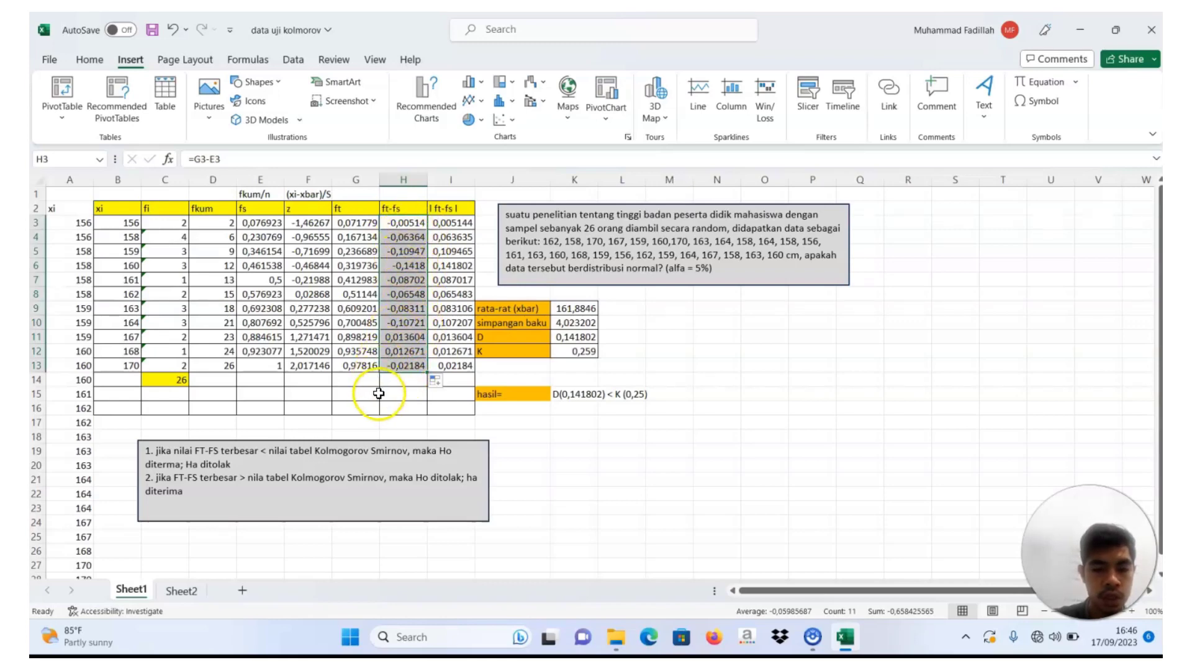
left_click(402, 382)
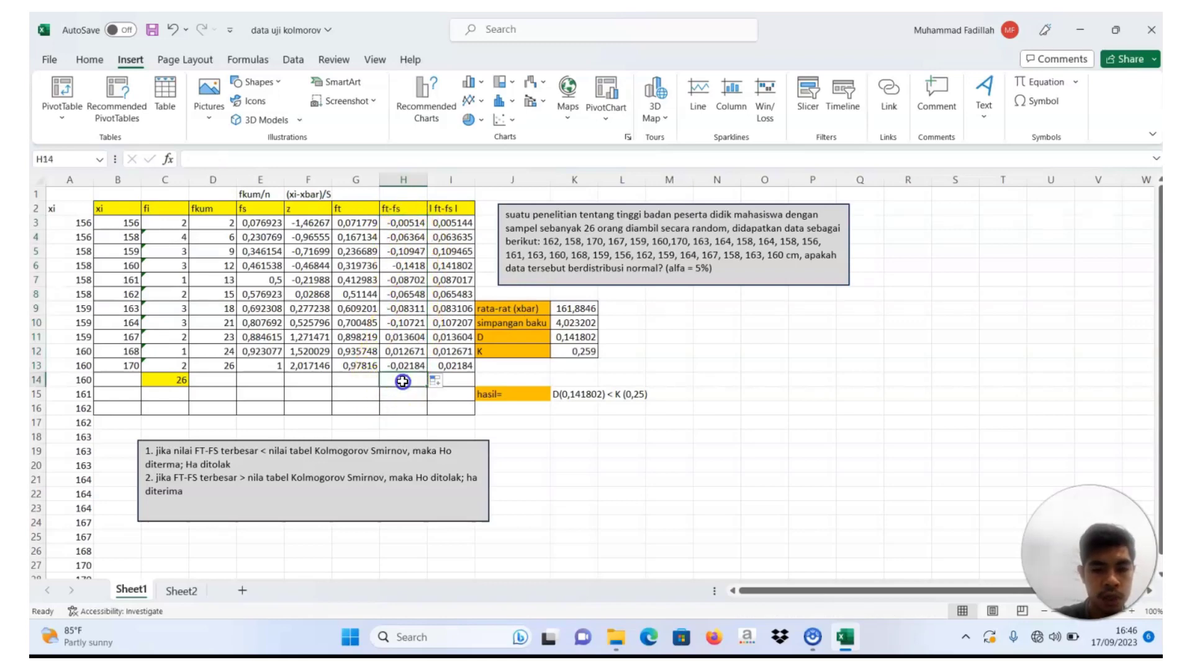
Check the absolute difference formula =ABS(H3) in I3, fill it down through I13 and deselect the range.
left_click(450, 222)
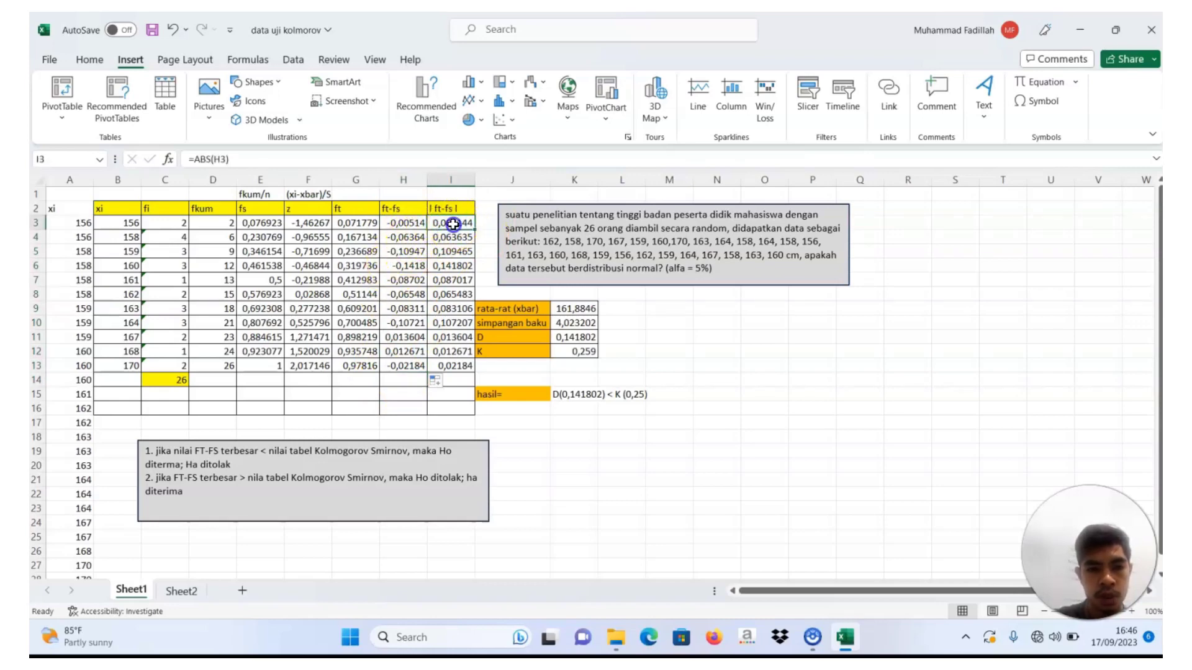
double_click(453, 224)
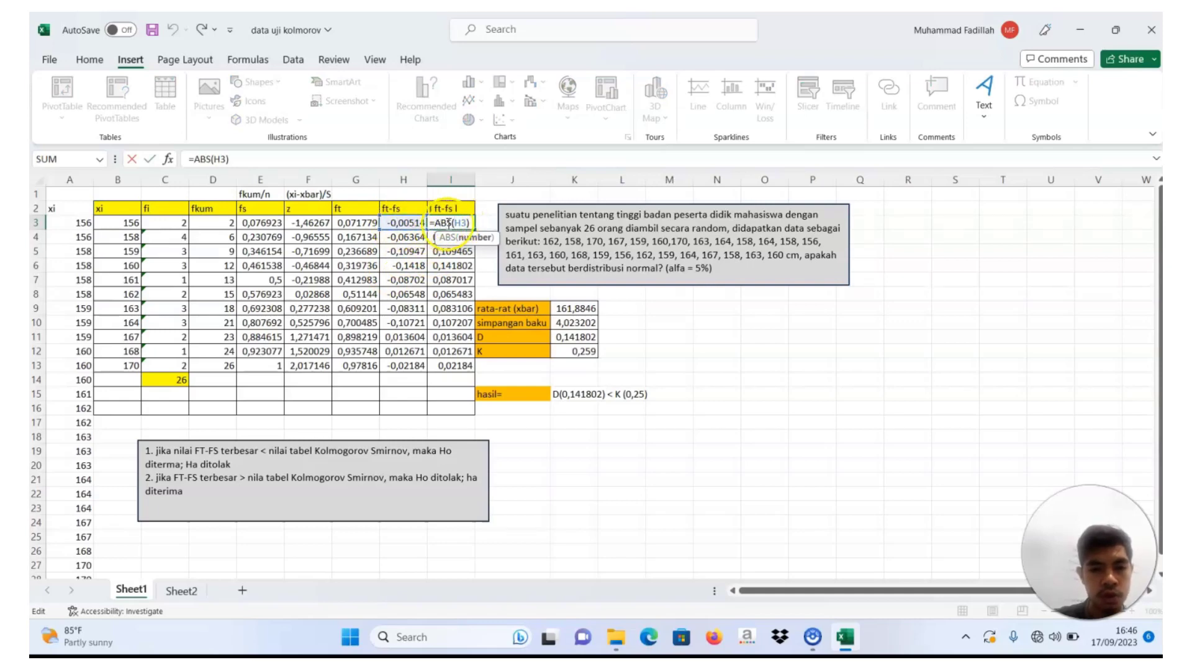
key("Return")
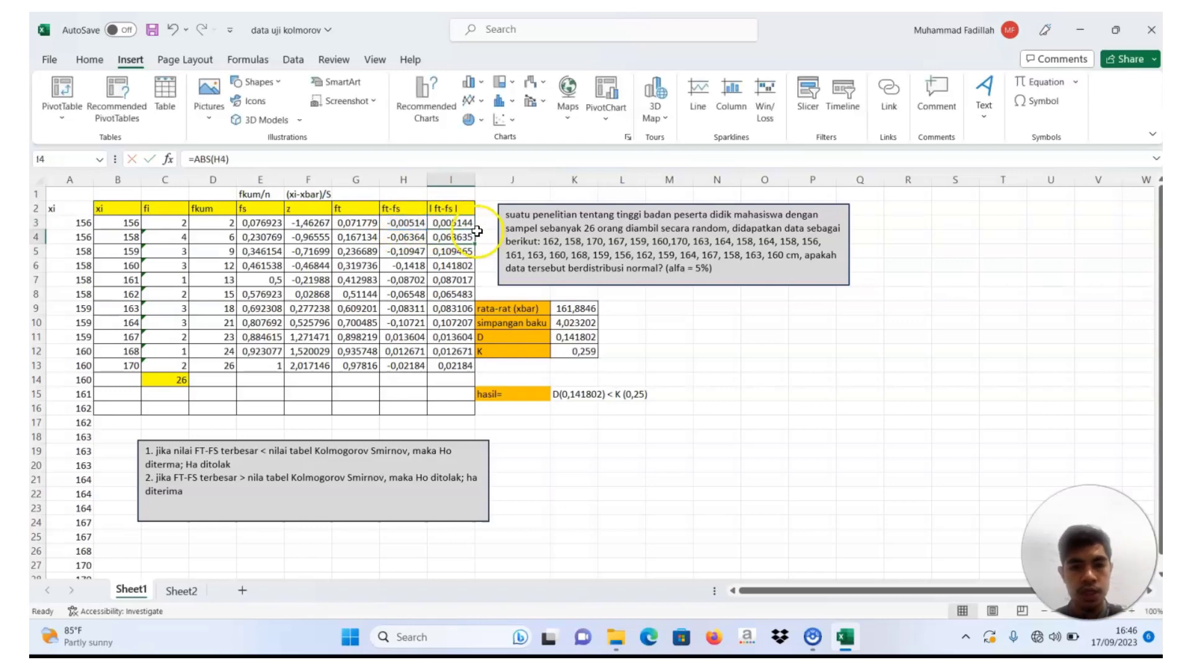
double_click(476, 231)
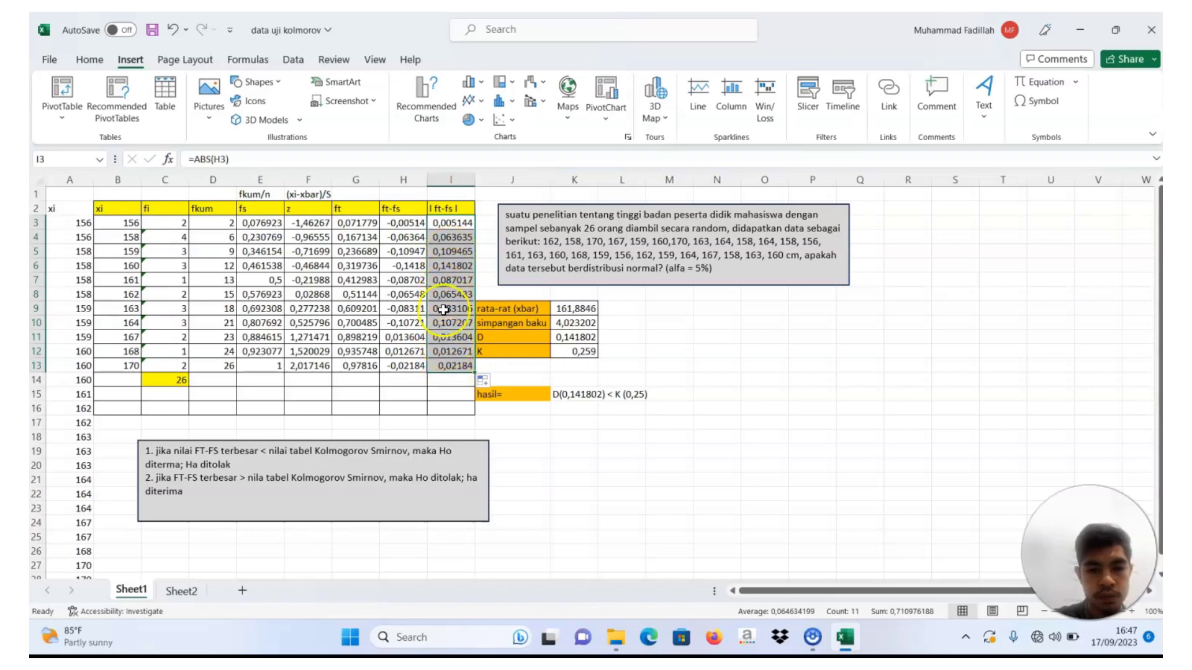
left_click(691, 354)
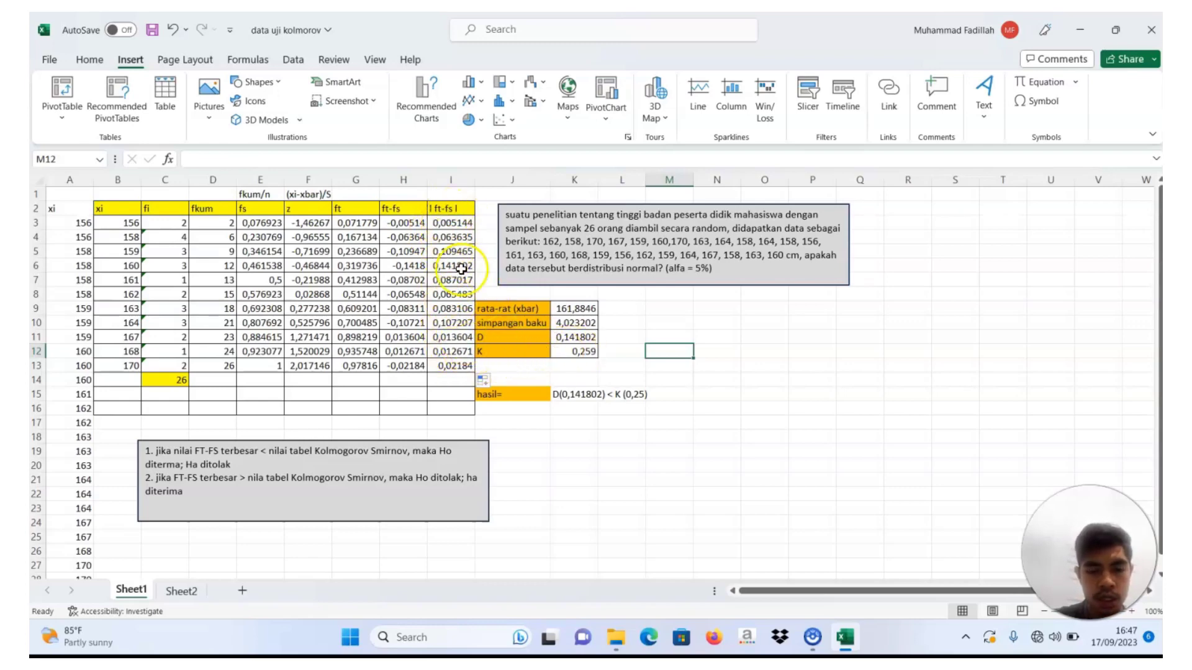
Check the D formula =MAX(I3:I13) in K11 and look up the critical value for n = 26 at α = 0,05 on Sheet2.
left_click(491, 337)
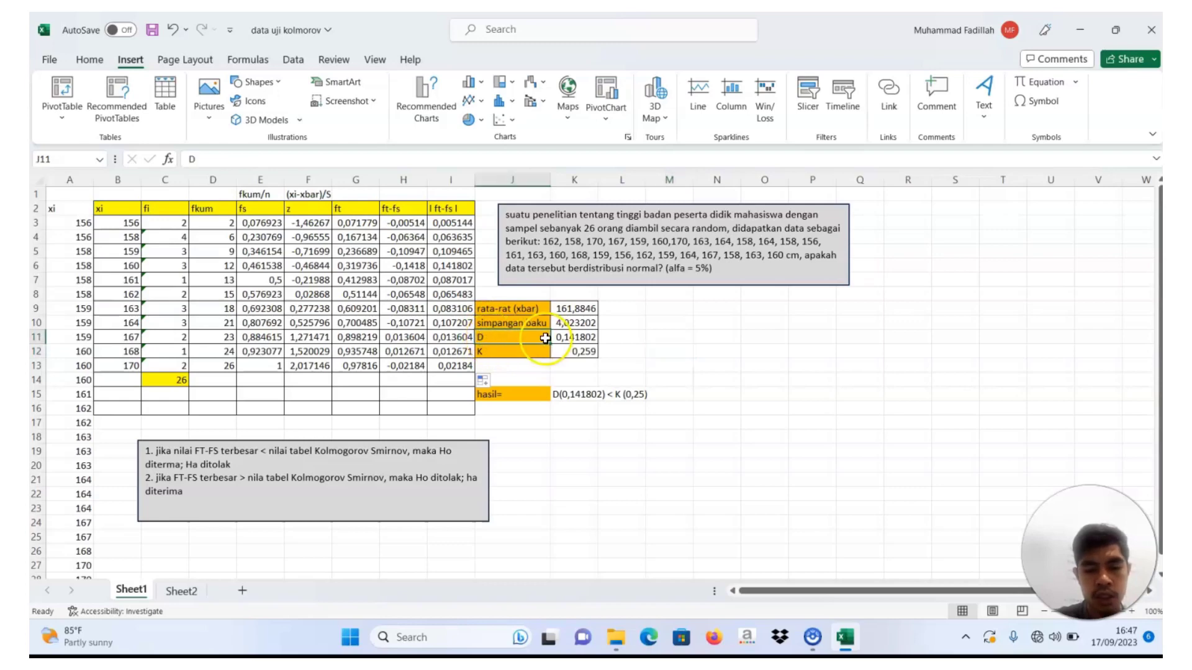
left_click(573, 337)
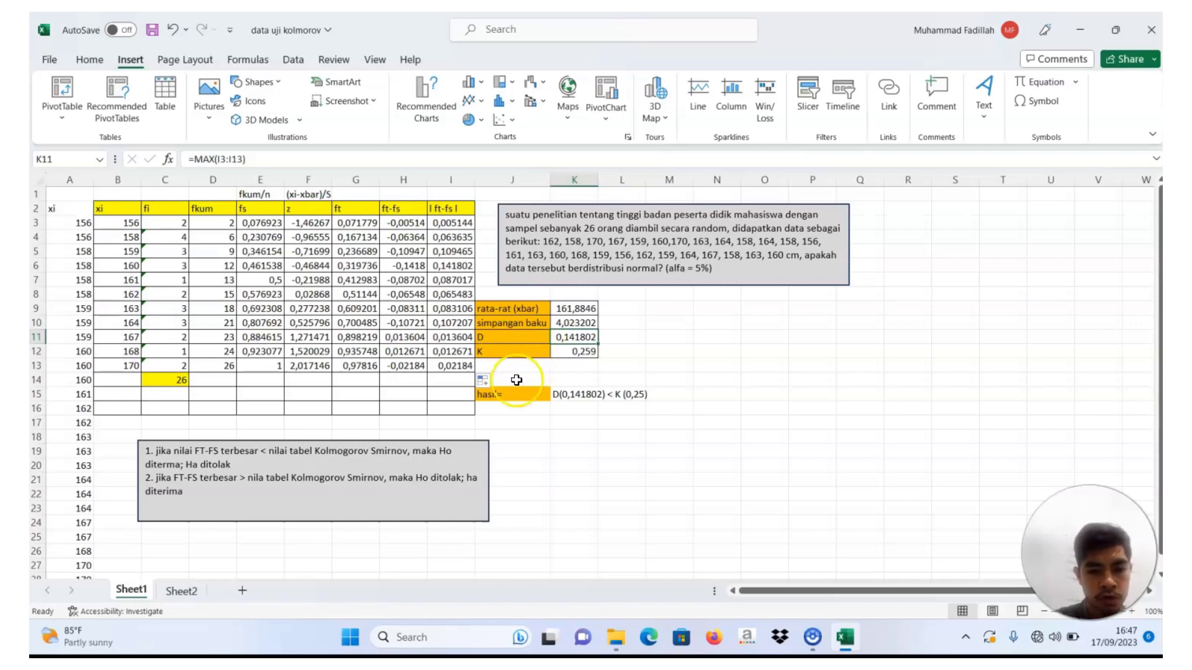
left_click(185, 588)
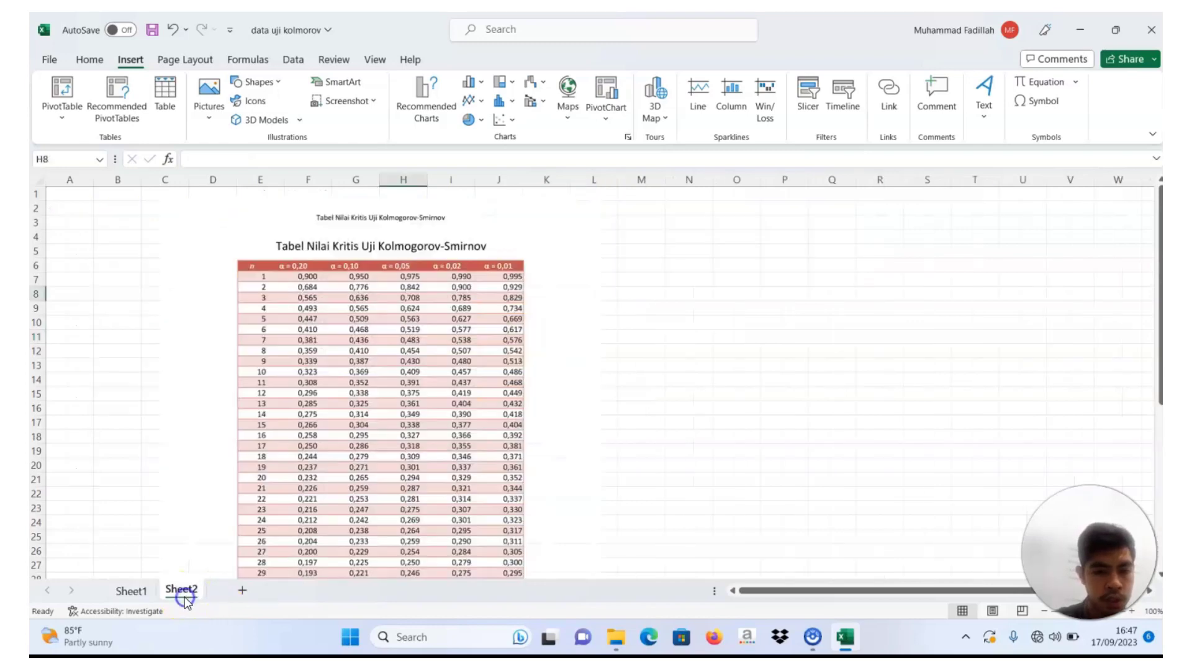
left_click(131, 590)
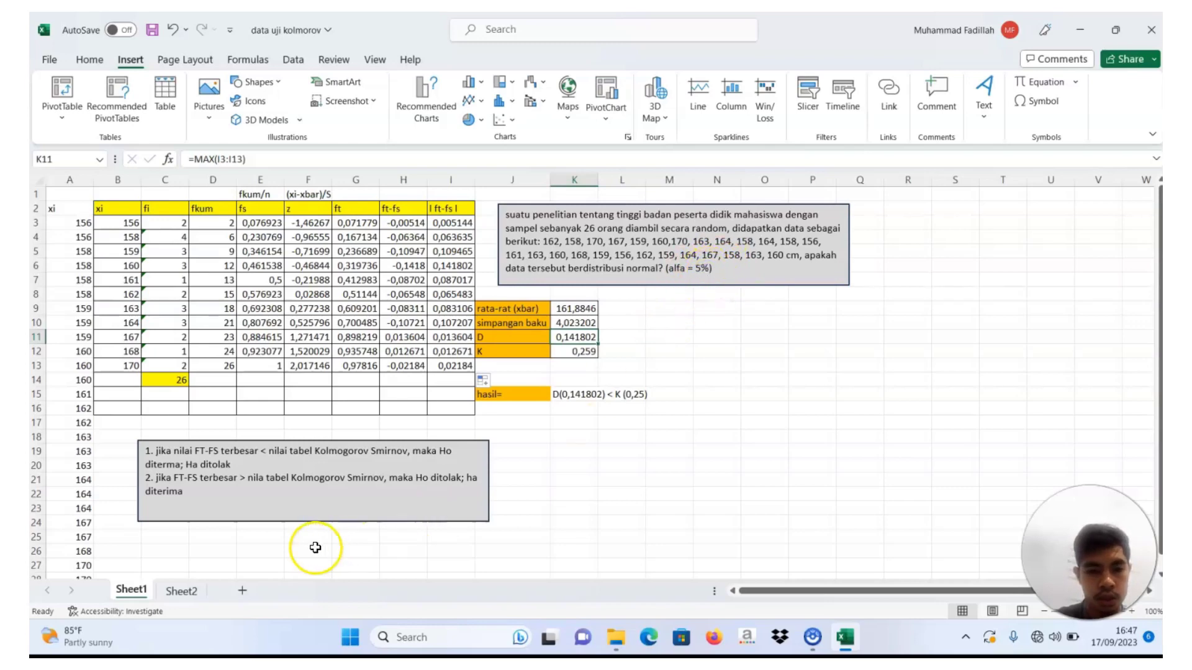
left_click(181, 591)
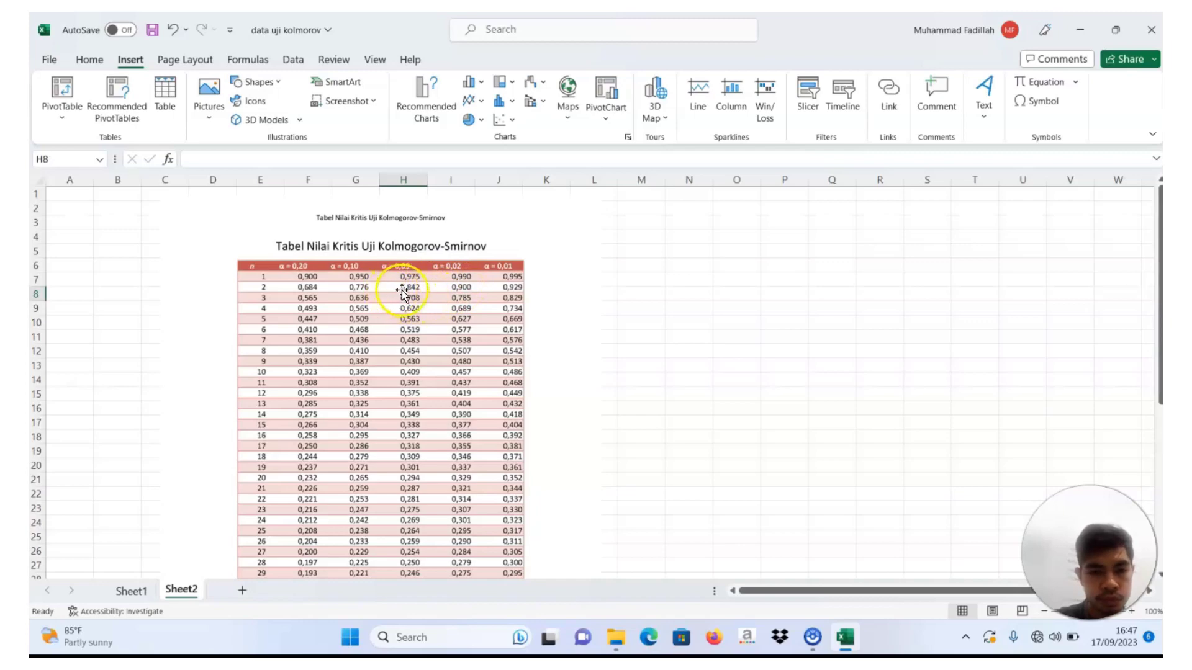
scroll(400, 298, "down", 1)
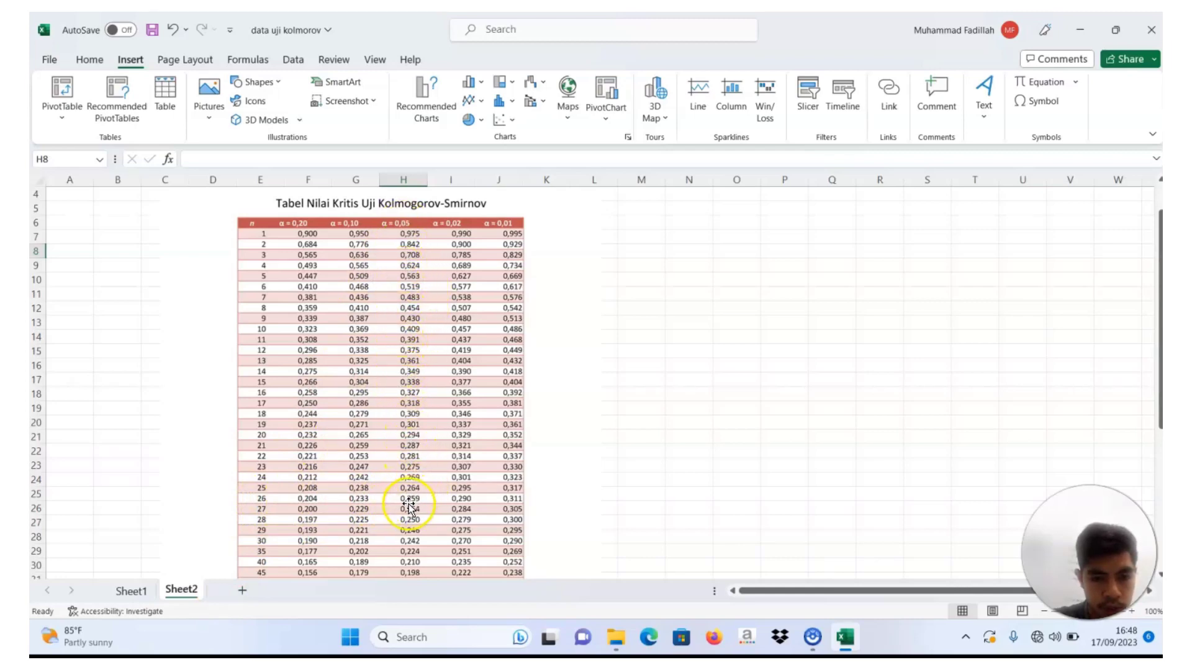
left_click(131, 591)
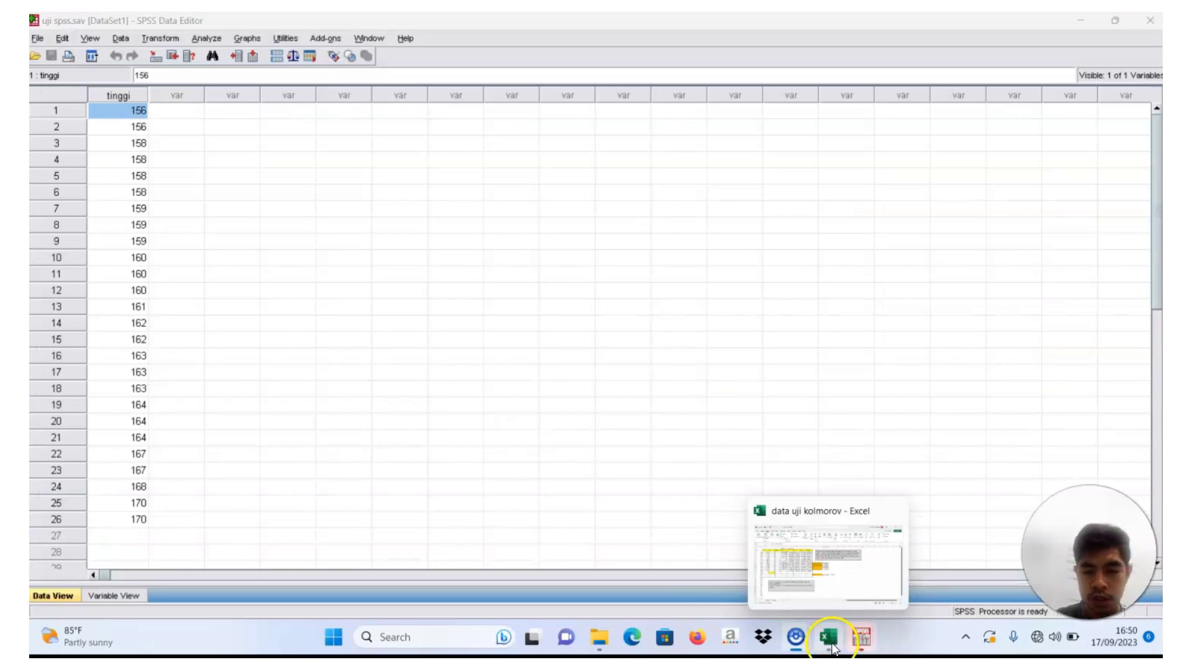
Reread the problem in the worksheet, switch to the uji spss.sav dataset in SPSS and review the tinggi variable's definition and data.
left_click(831, 645)
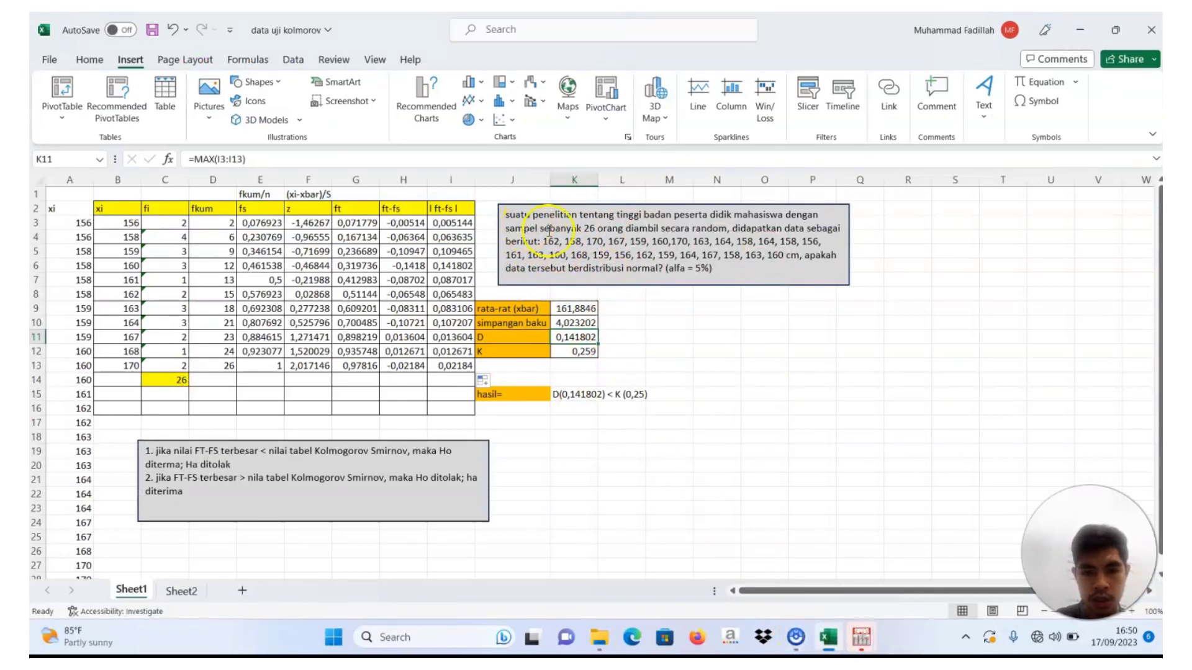
left_click(861, 639)
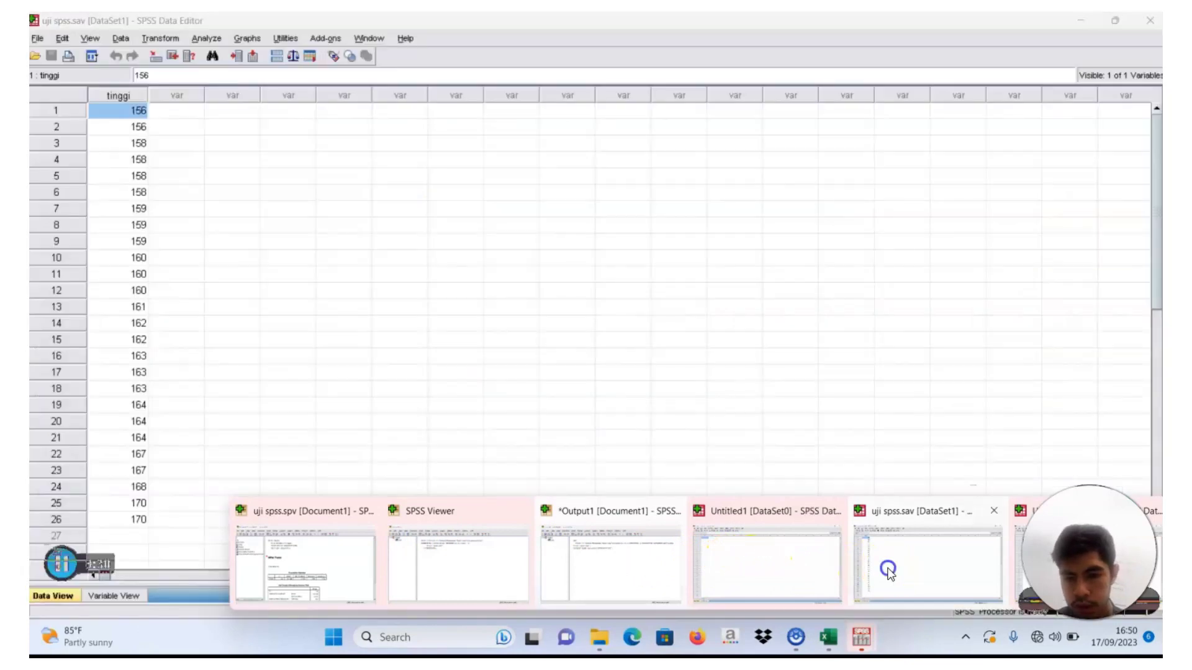
left_click(888, 571)
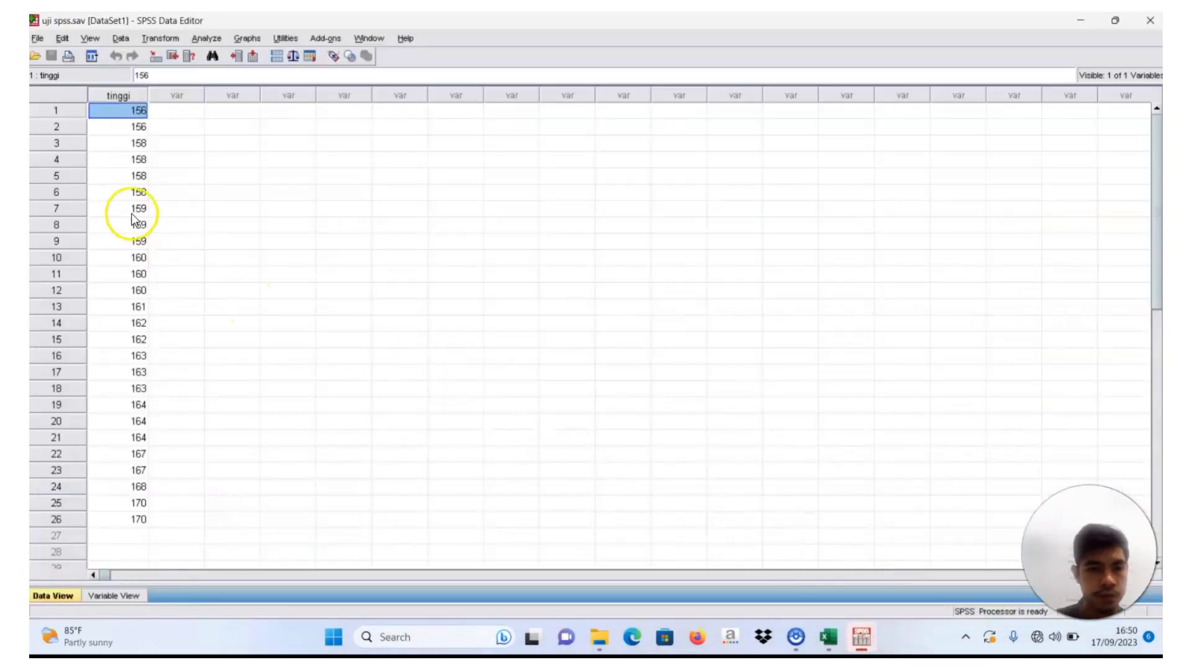
left_click(114, 596)
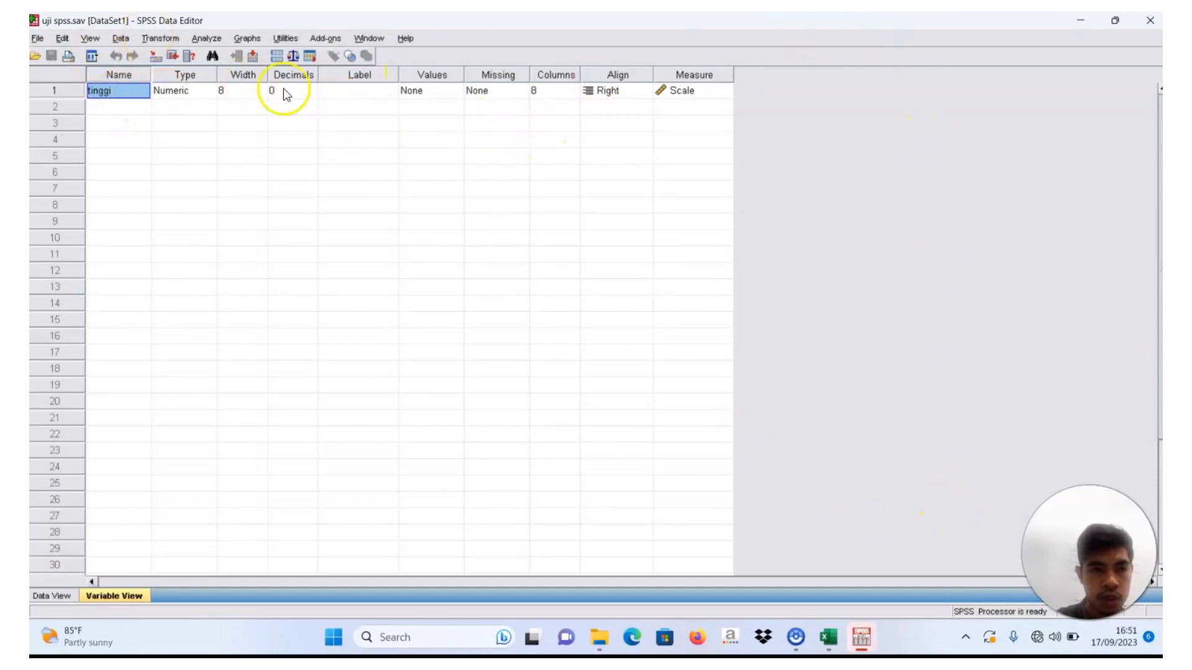
left_click(52, 597)
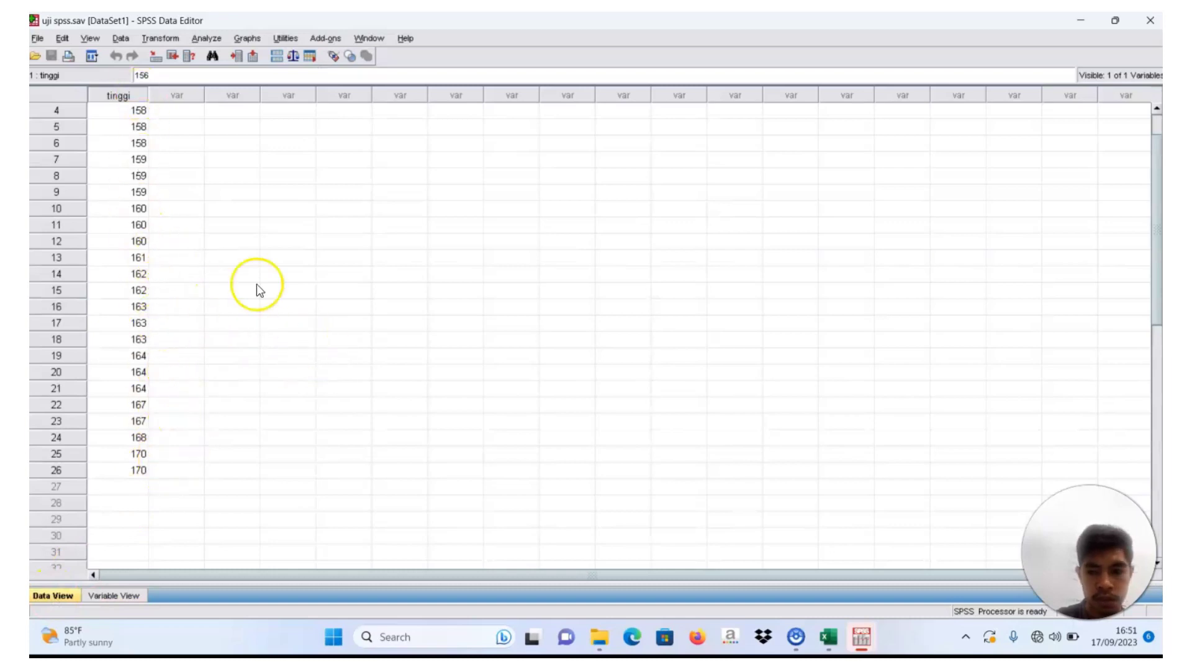
Start a One-Sample Kolmogorov-Smirnov nonparametric test and add tinggi as the test variable.
left_click(204, 39)
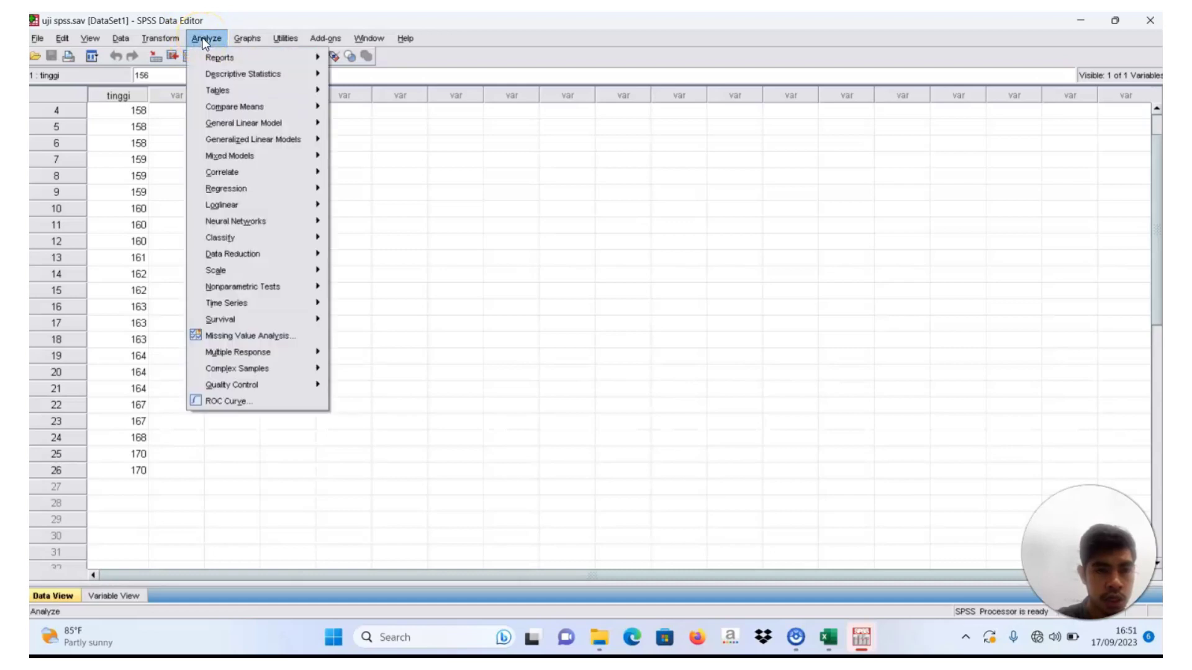
mouse_move(237, 274)
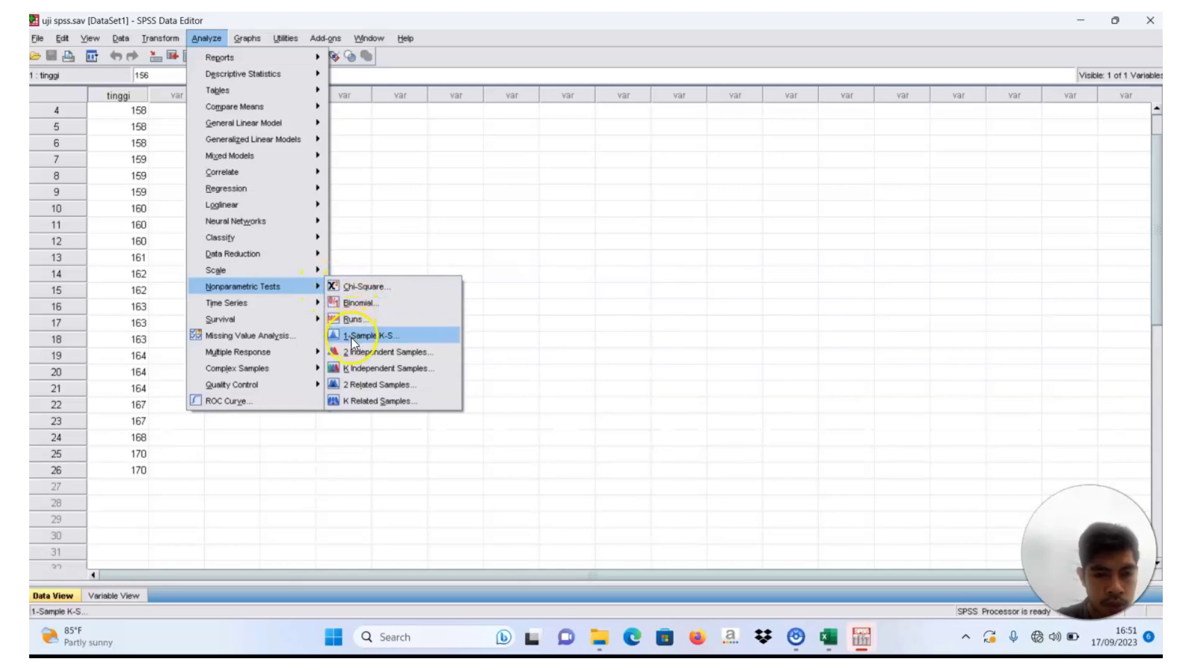
left_click(367, 337)
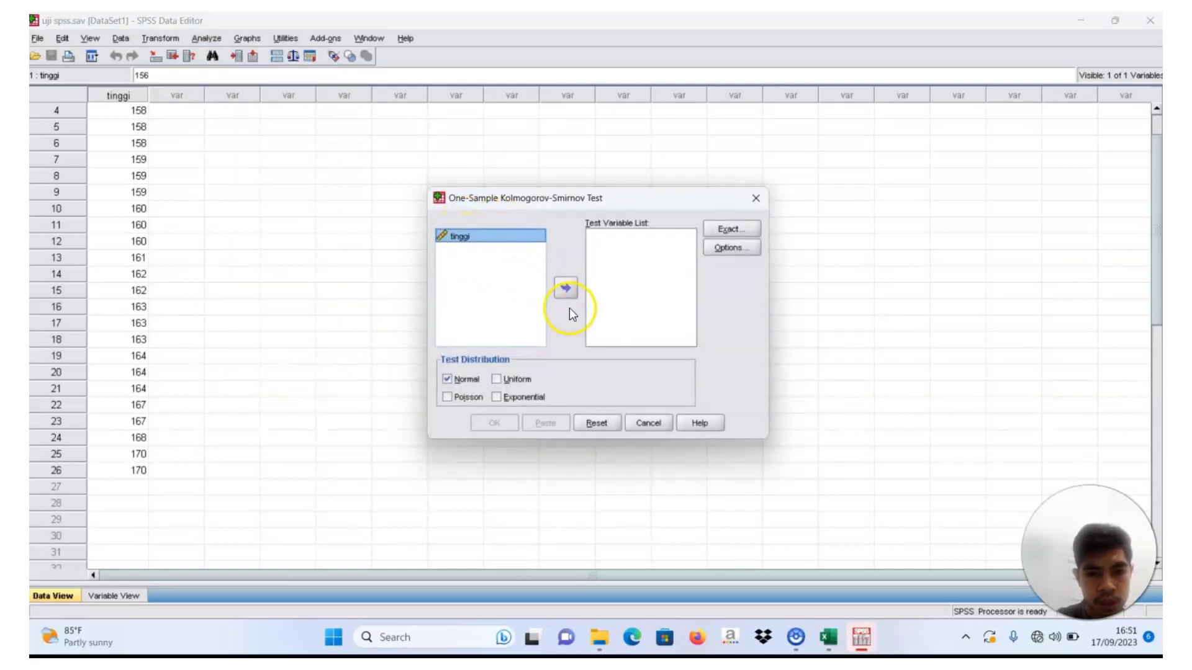
left_click(566, 288)
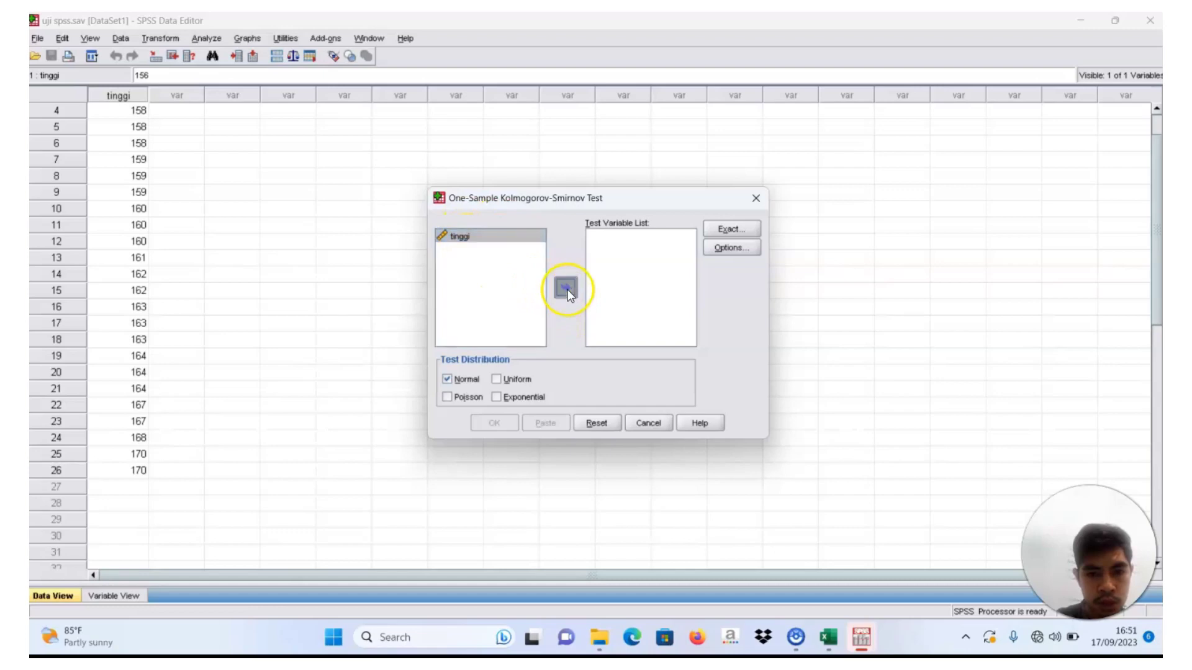
Include descriptive statistics in the test options and run the test against the Normal distribution.
left_click(733, 248)
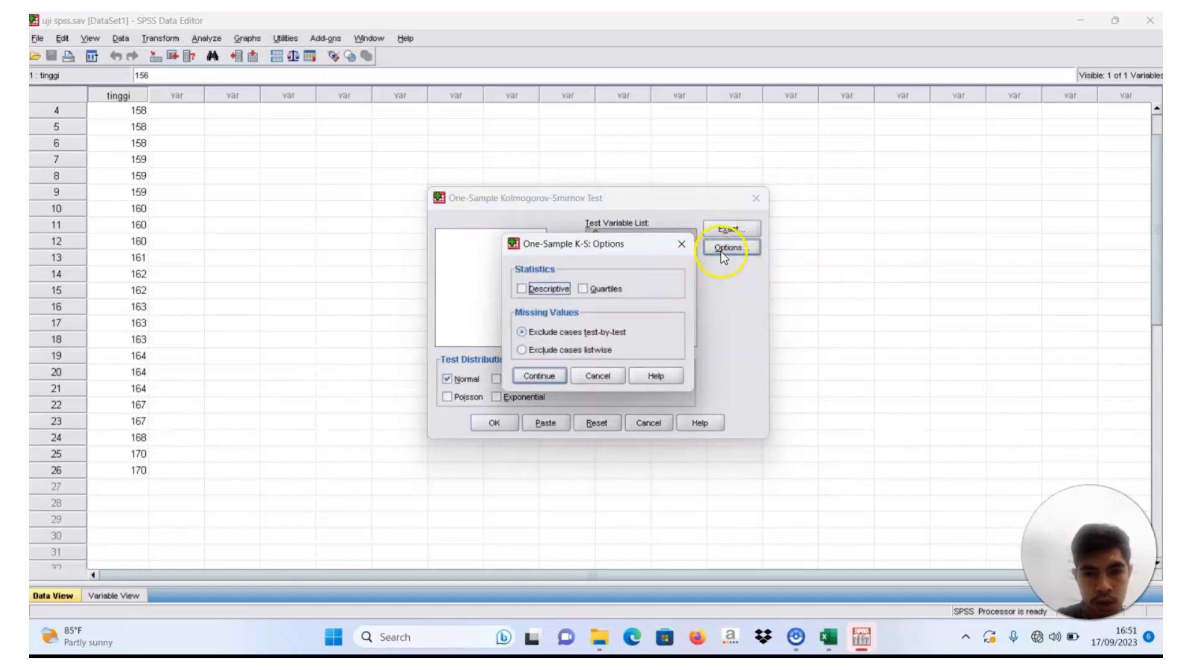
left_click(550, 290)
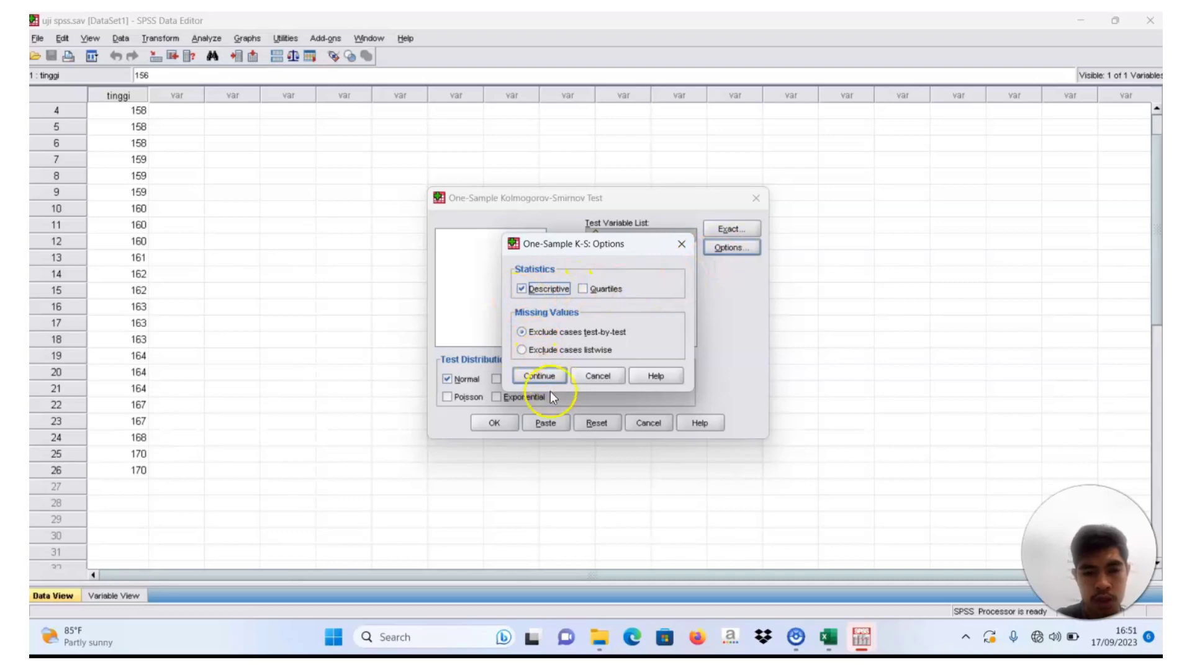
left_click(542, 377)
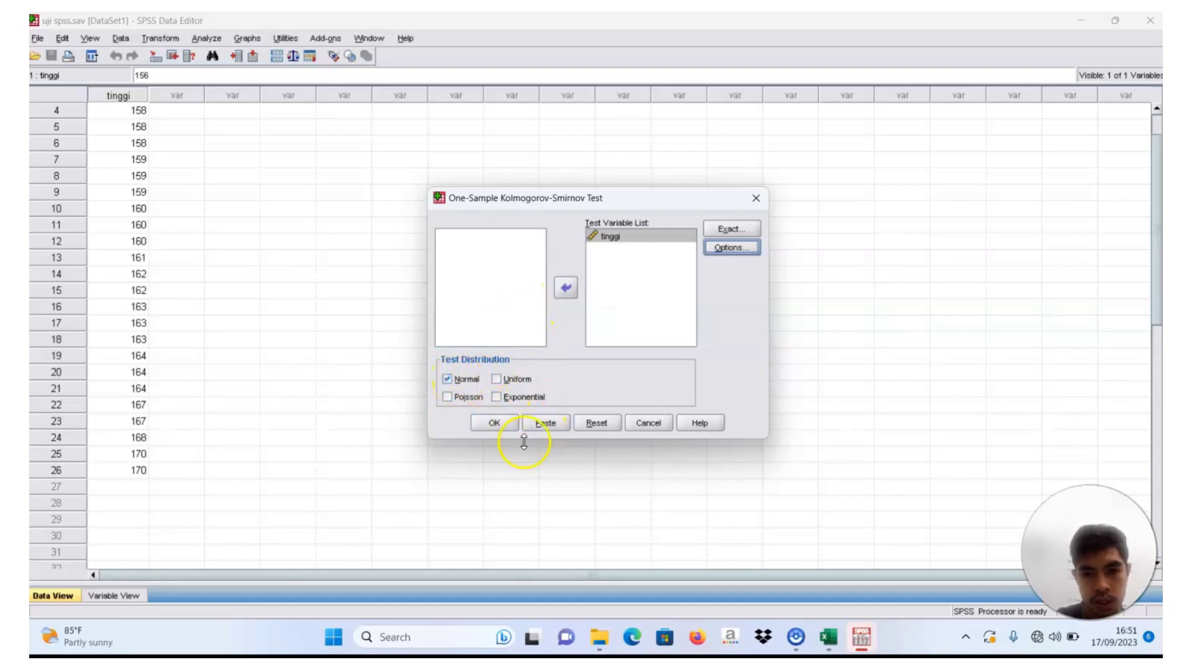
left_click(498, 428)
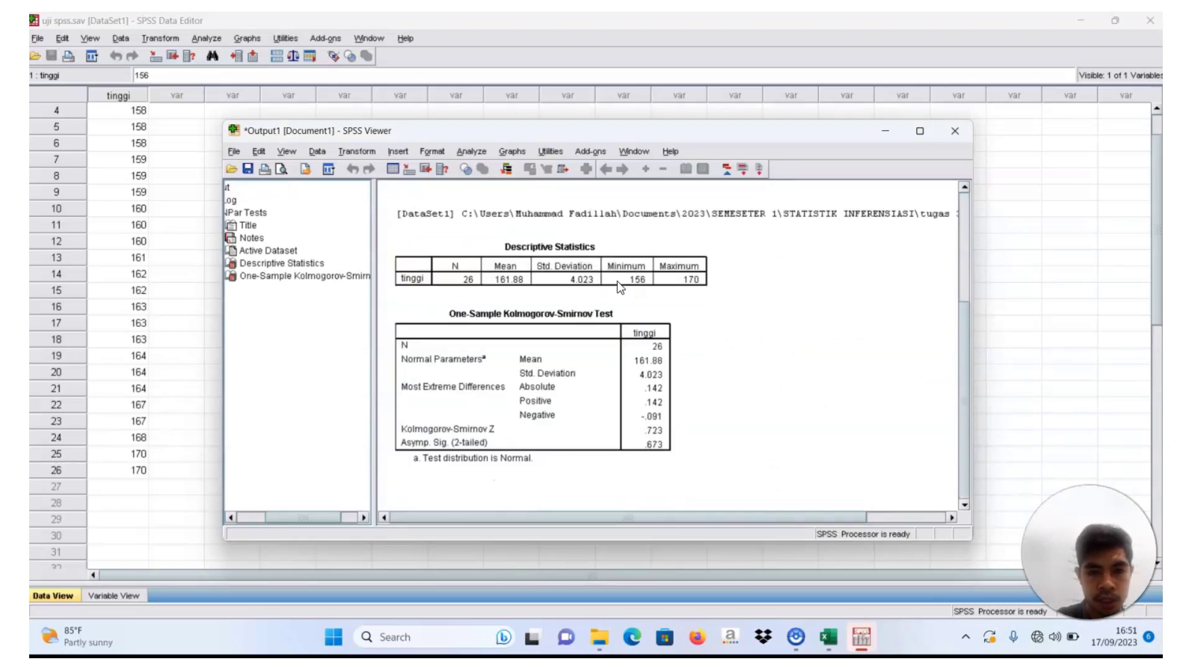
Arrange the SPSS output window and the data uji kolmorov Excel workbook side by side on the screen.
left_click(379, 218)
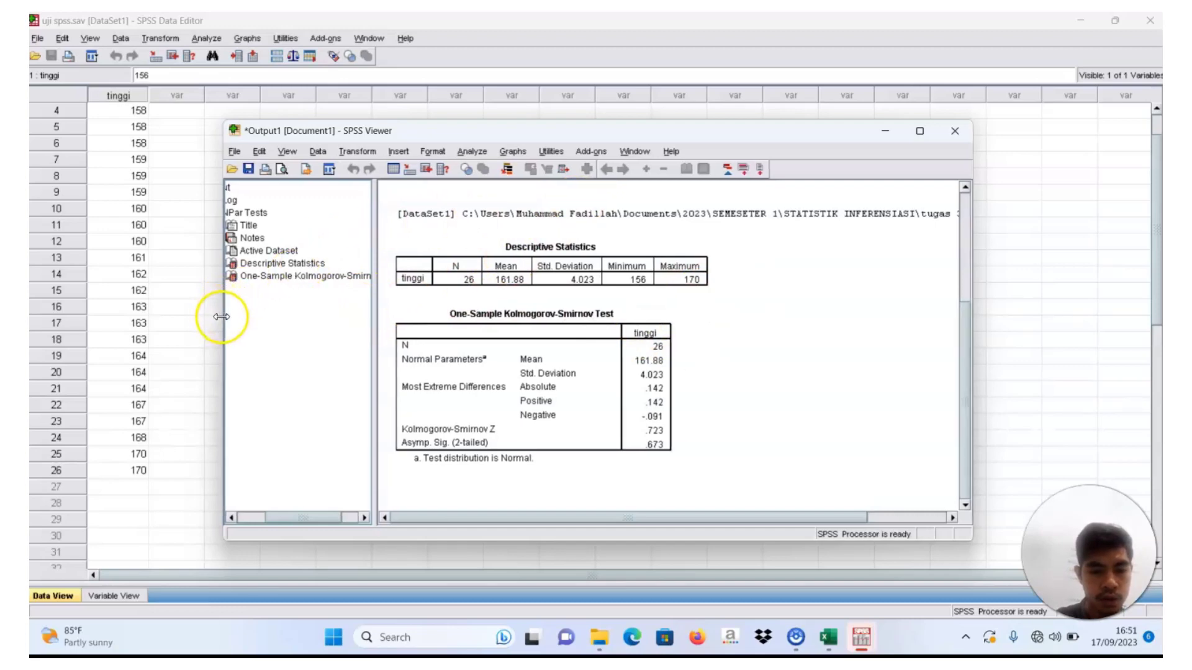
left_click_drag(224, 314, 390, 343)
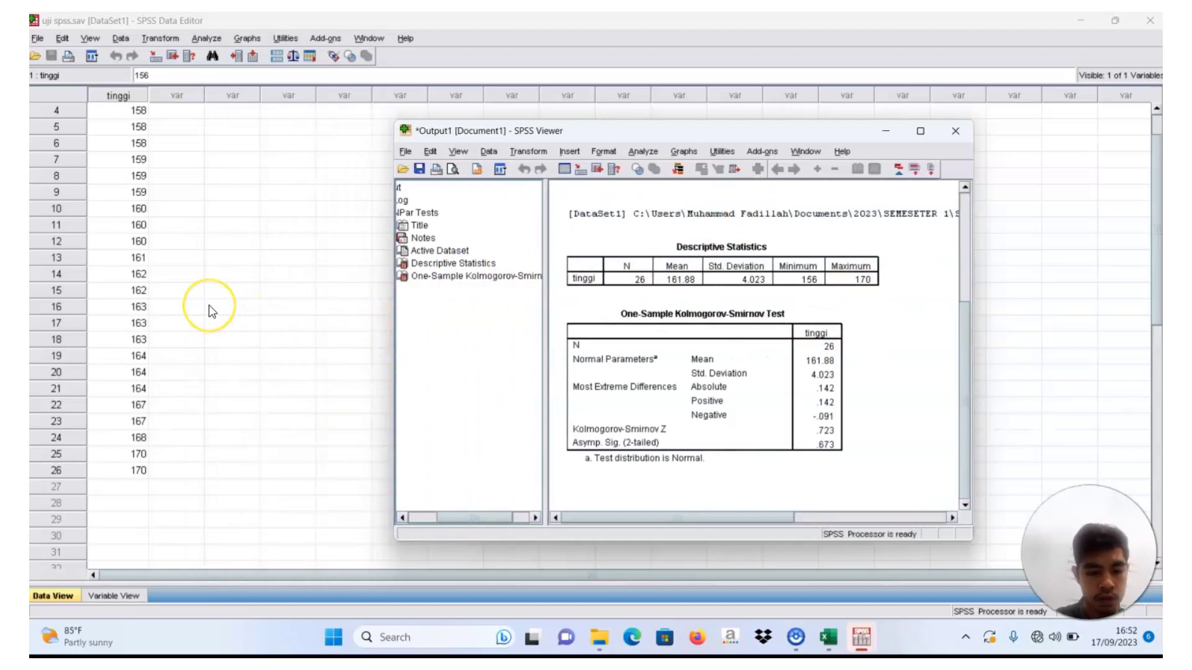
key("super+Left")
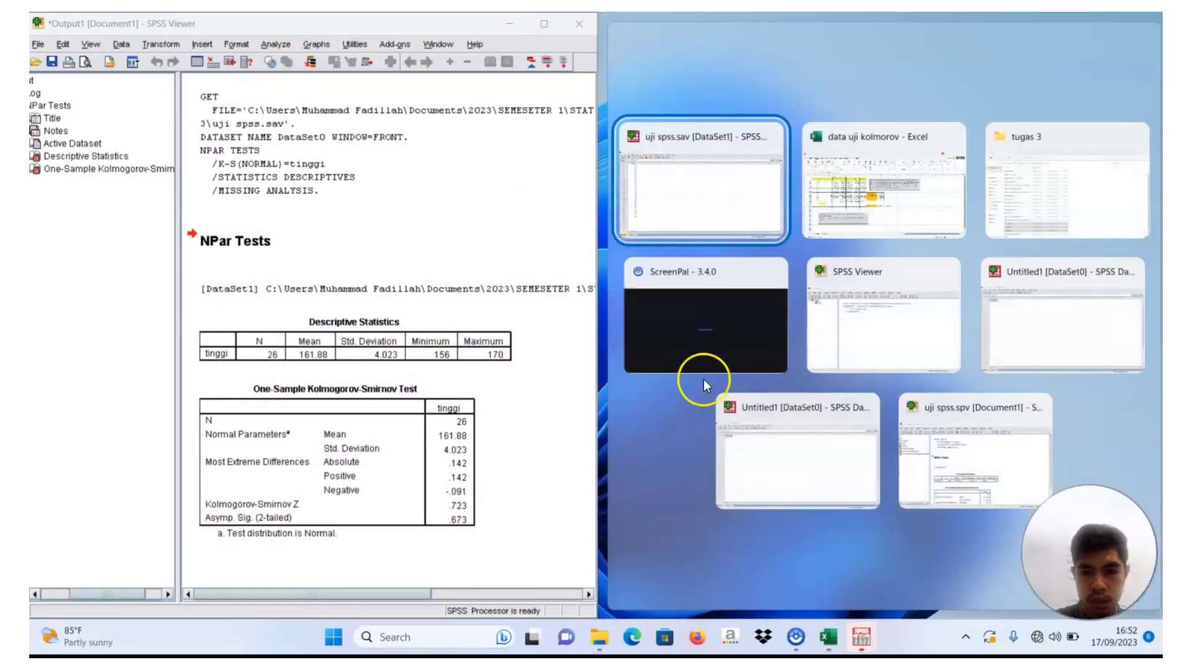
left_click(905, 202)
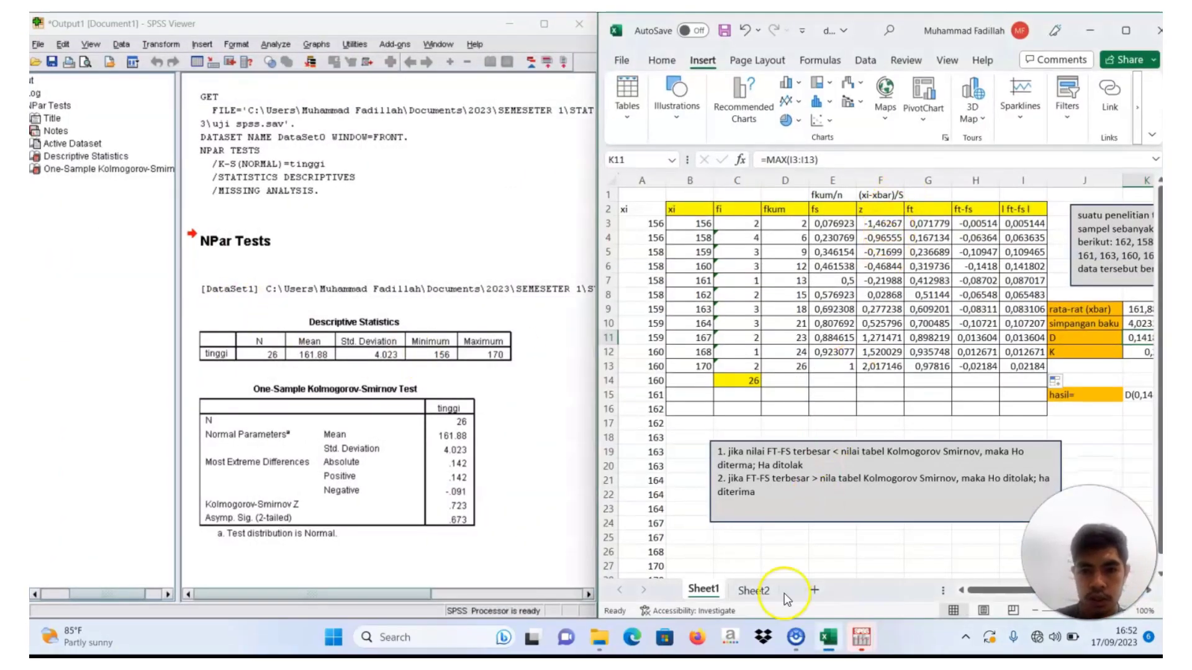
Compare the sample size, mean, standard deviation and largest difference in the SPSS output with the worksheet's manual calculations.
left_click_drag(974, 591, 1011, 594)
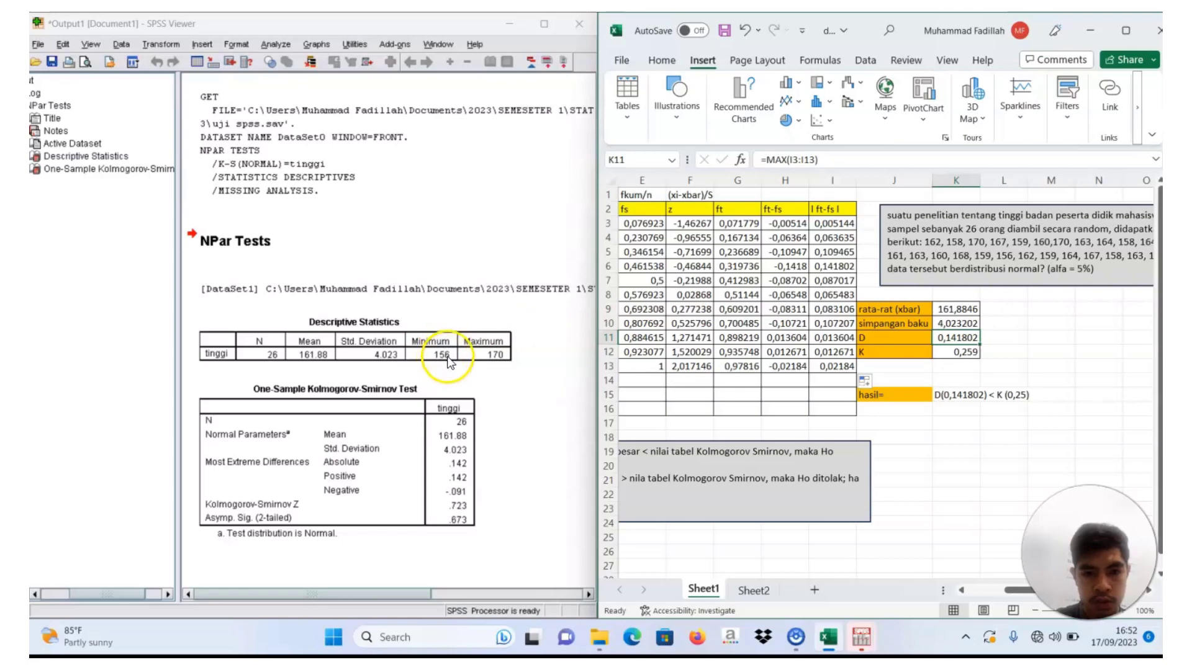
left_click_drag(1015, 587, 982, 589)
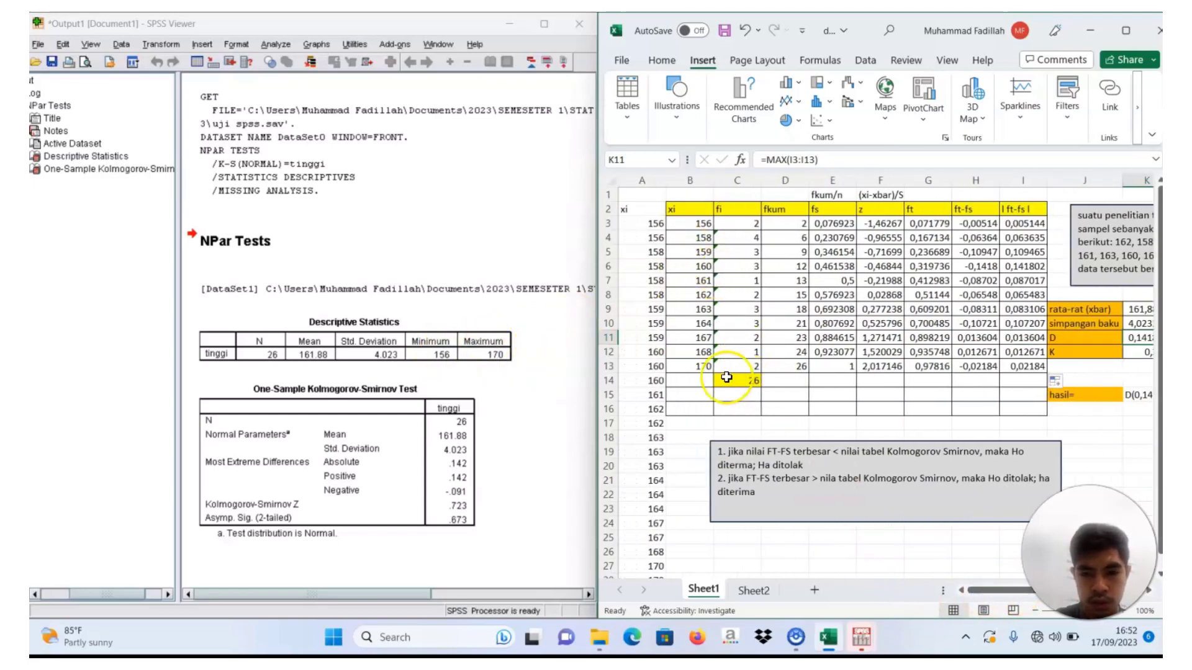
left_click_drag(982, 590, 1026, 588)
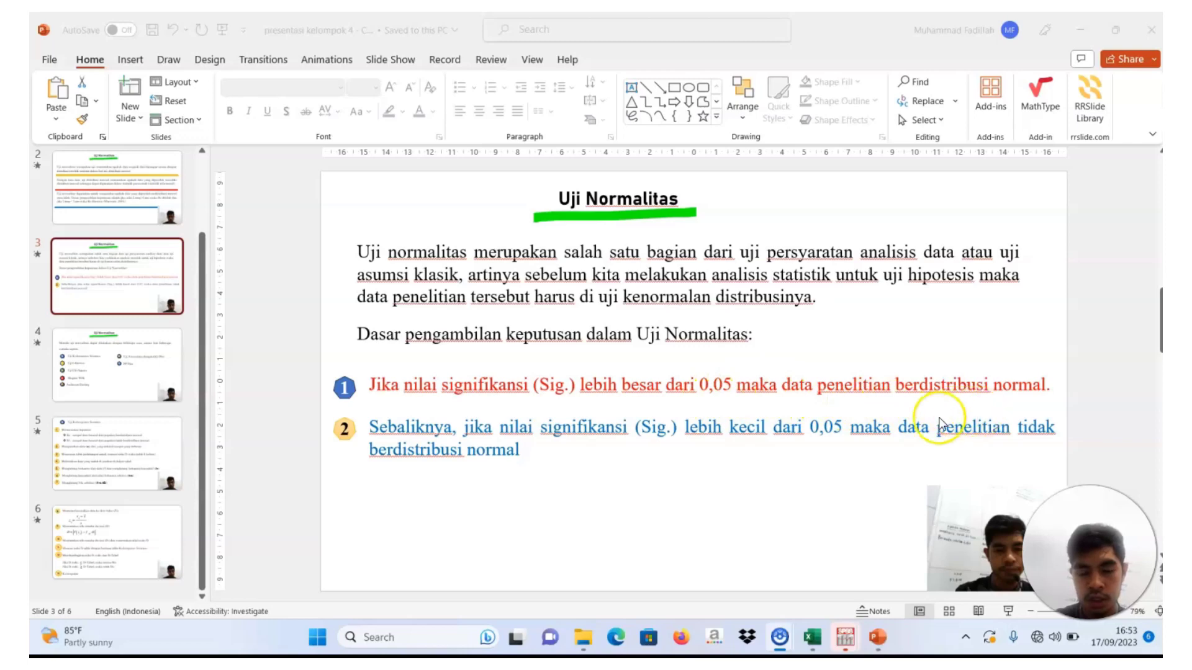
Compare the Asymp. Sig. value in the SPSS output with the 0,05 decision rules on the Uji Normalitas slide in PowerPoint.
mouse_move(845, 643)
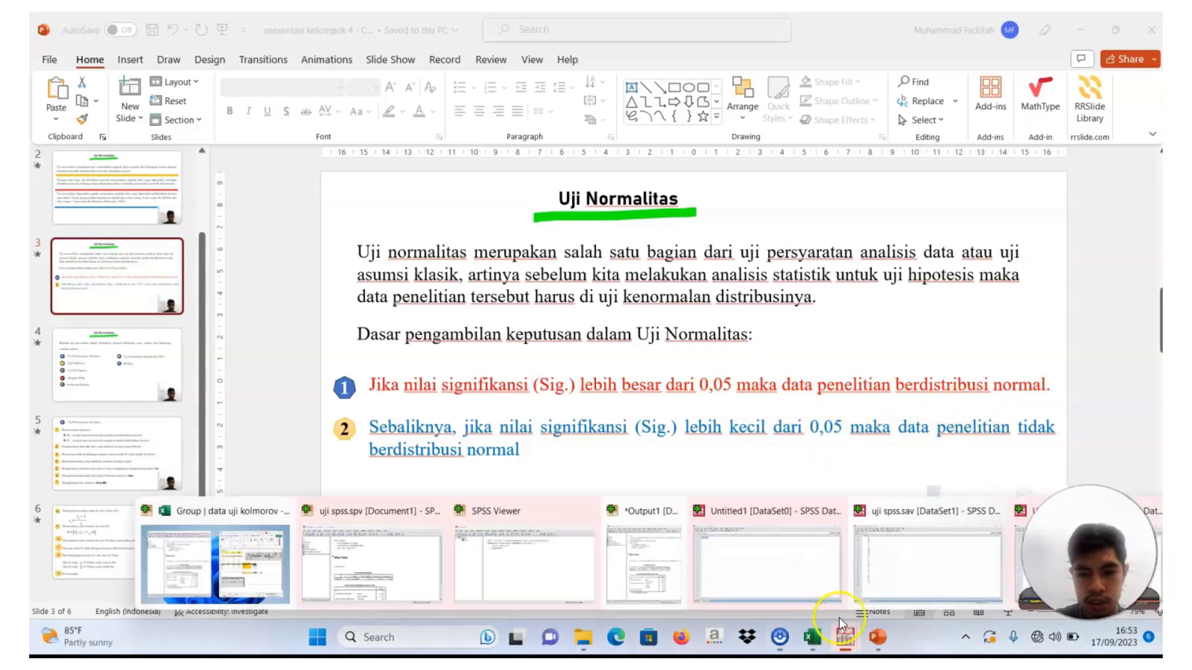
left_click(208, 571)
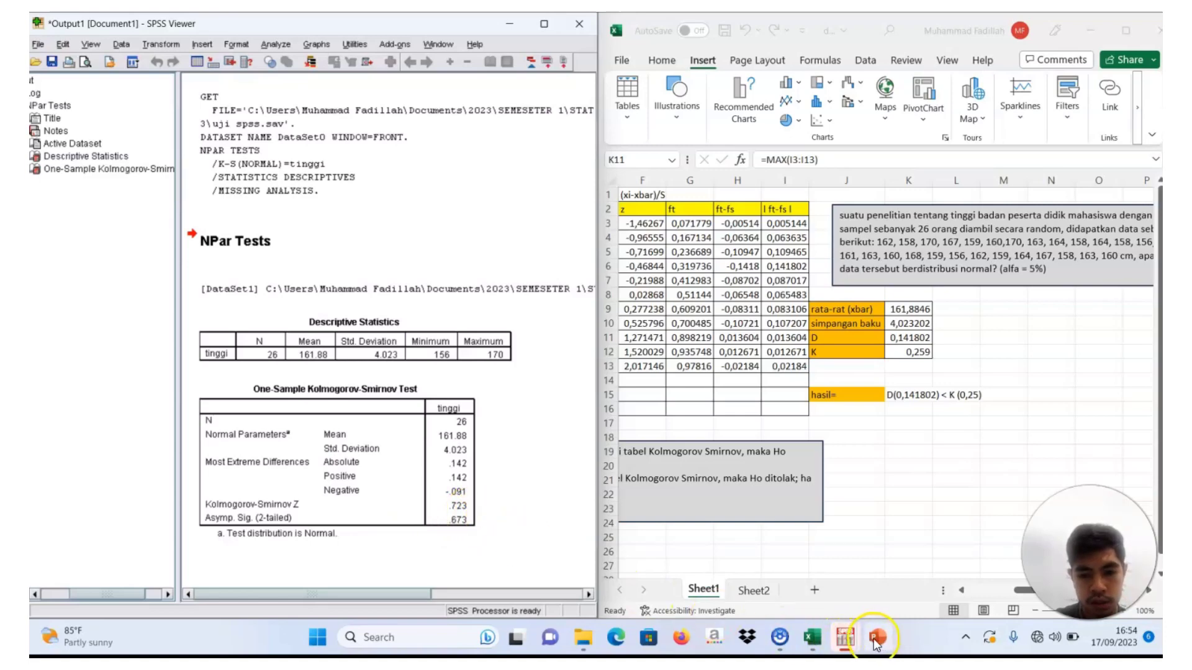
mouse_move(877, 637)
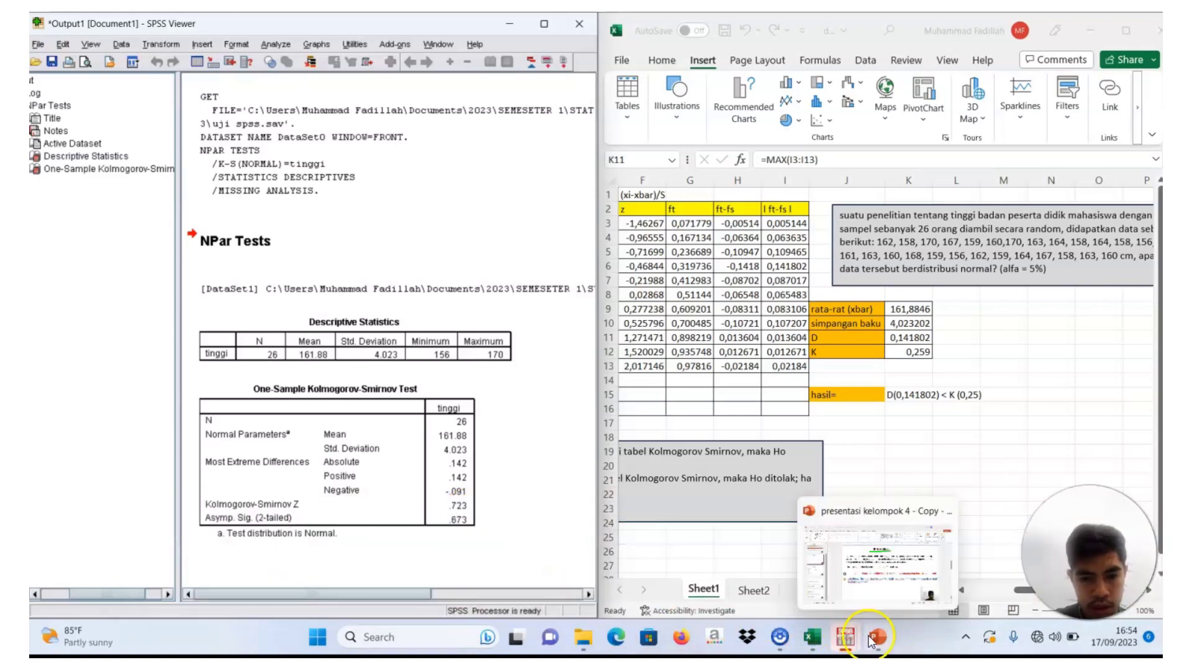
left_click(853, 596)
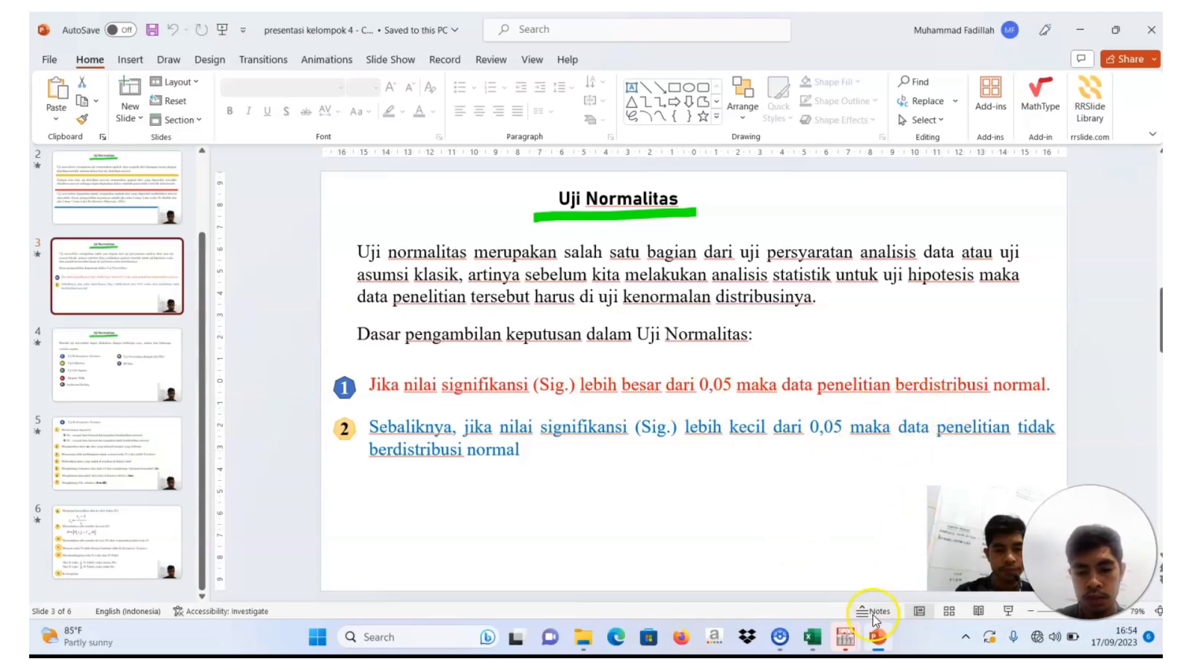
mouse_move(877, 645)
left_click(780, 646)
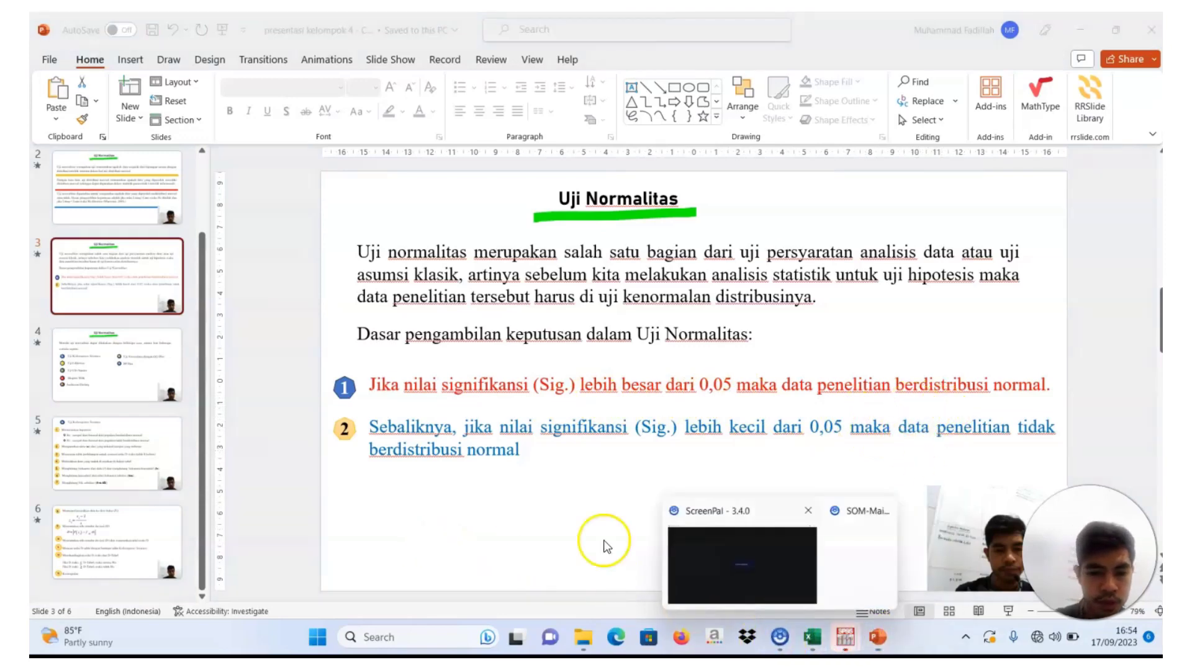
left_click(473, 500)
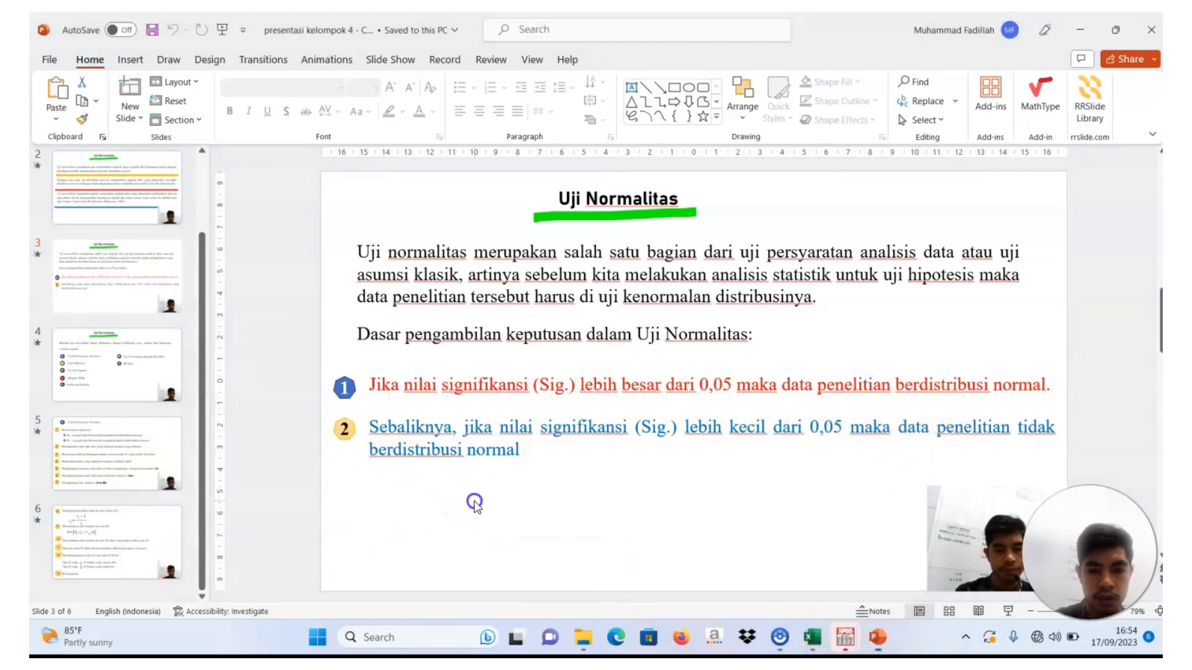